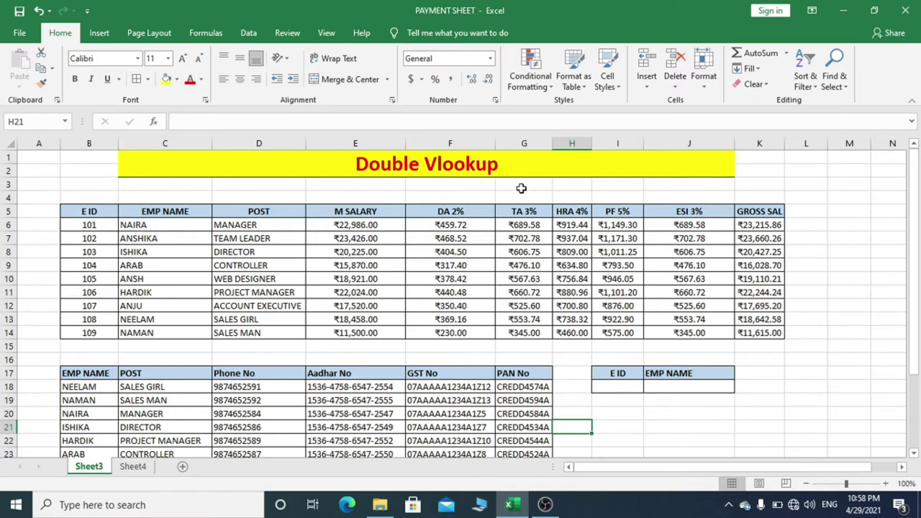
# Review the Double Vlookup title and sample salary and Aadhar values in both tables.
pyautogui.click(462, 170)
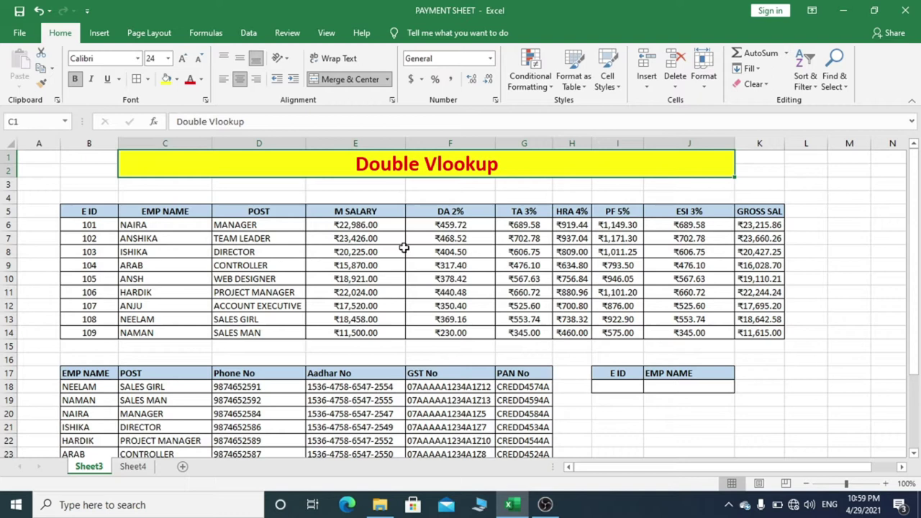
pyautogui.click(338, 265)
pyautogui.click(331, 413)
pyautogui.click(338, 279)
pyautogui.click(341, 400)
pyautogui.click(331, 278)
pyautogui.click(313, 396)
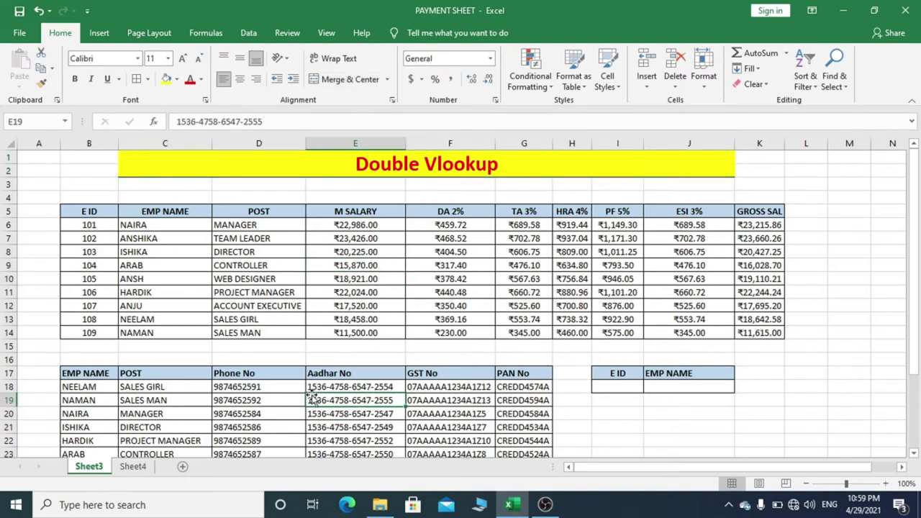
pyautogui.click(696, 385)
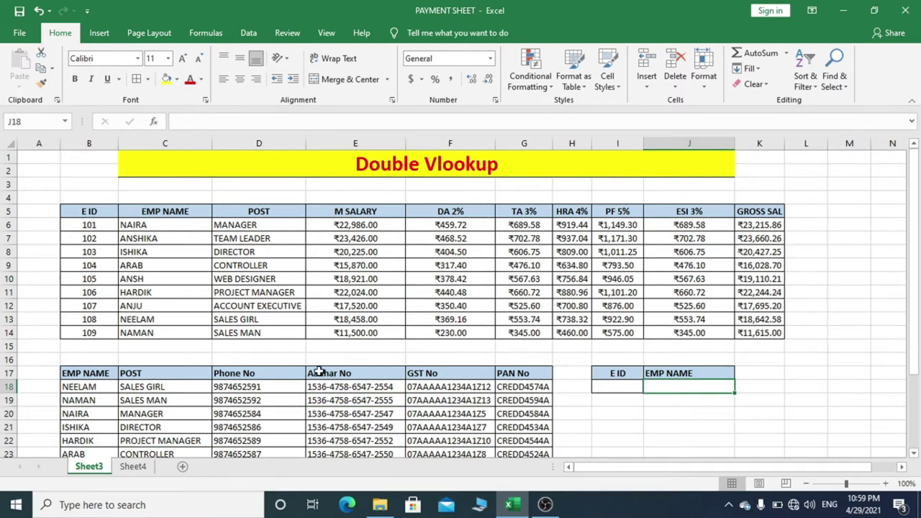
# Go over the salary table's E ID, name and pay columns and the details table's headings.
pyautogui.moveTo(100, 212); pyautogui.dragTo(101, 279)
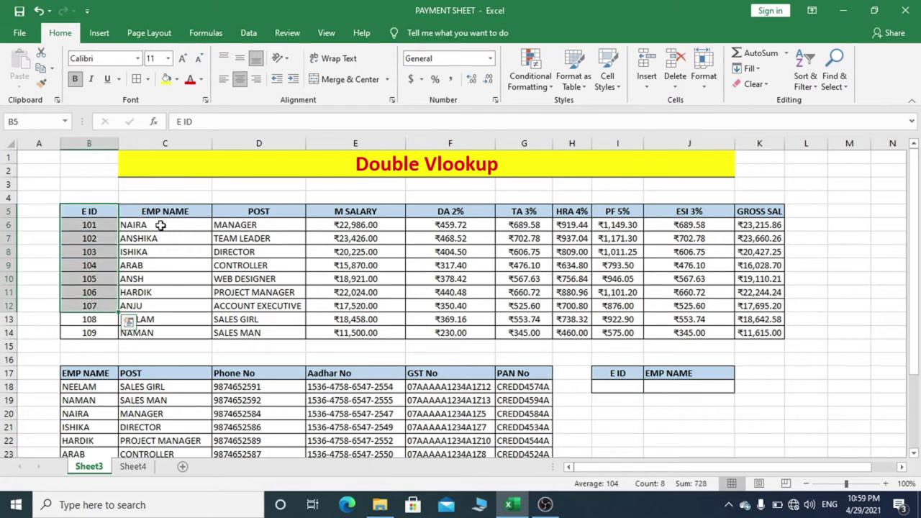
pyautogui.moveTo(158, 211); pyautogui.dragTo(153, 285)
pyautogui.moveTo(316, 249)
pyautogui.mouseDown()
pyautogui.moveTo(519, 302)
pyautogui.moveTo(687, 327)
pyautogui.mouseUp()
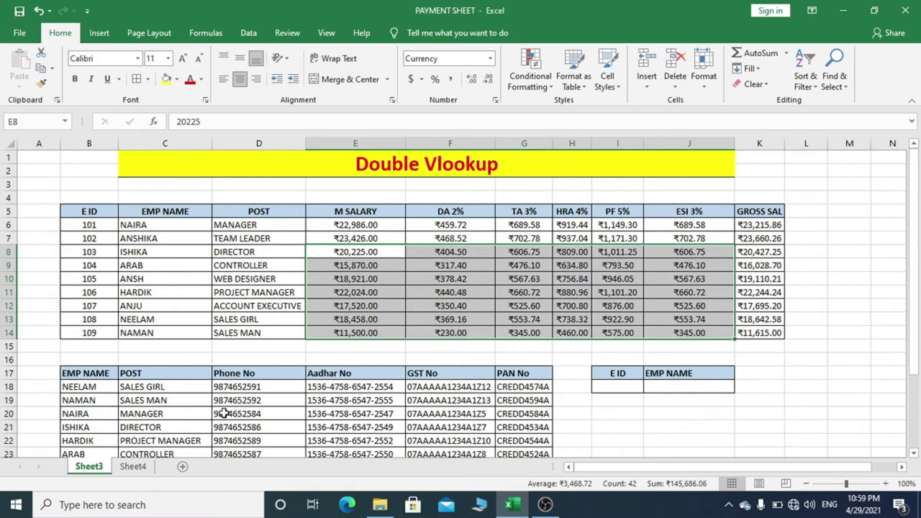
pyautogui.scroll(-1, 214, 412)
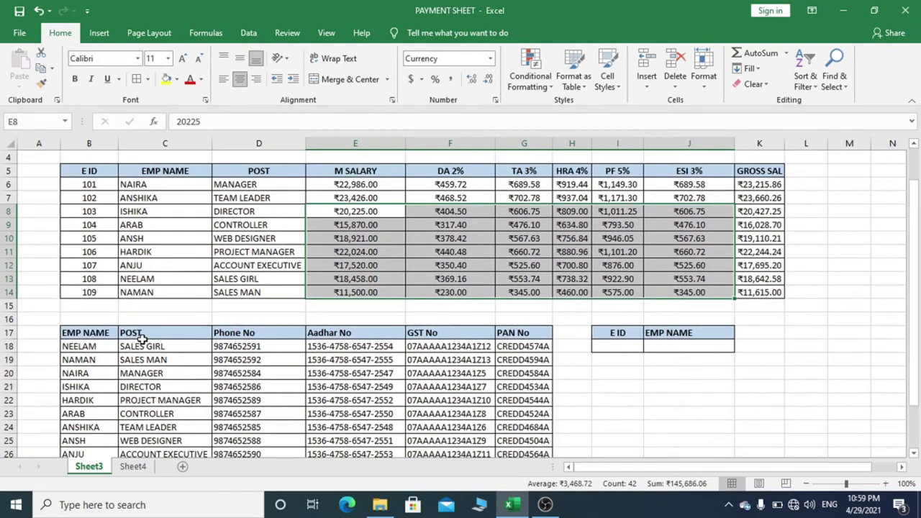
pyautogui.moveTo(94, 335); pyautogui.dragTo(100, 427)
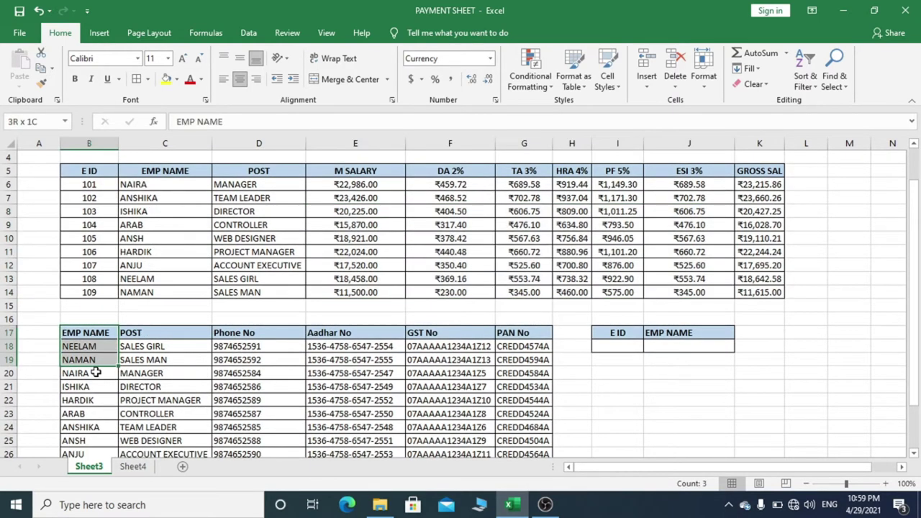
pyautogui.moveTo(158, 336); pyautogui.dragTo(155, 428)
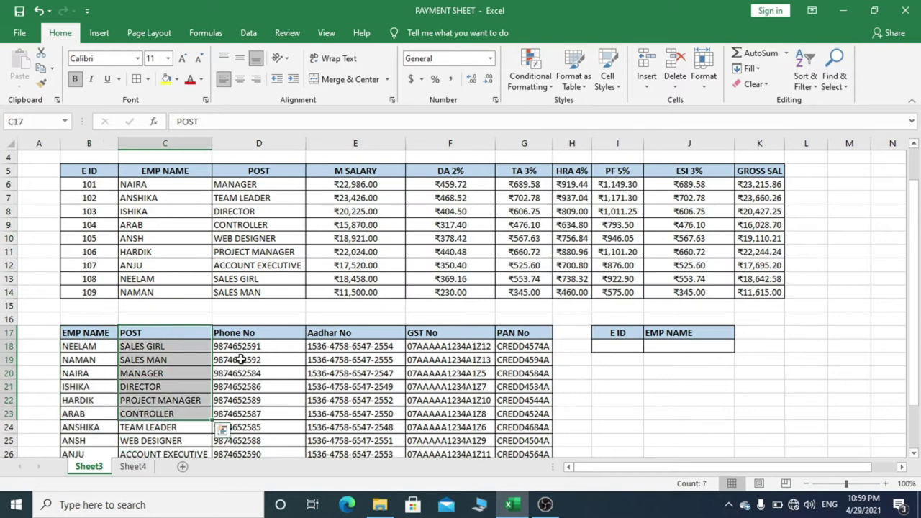
pyautogui.click(232, 334)
pyautogui.click(329, 334)
pyautogui.click(431, 333)
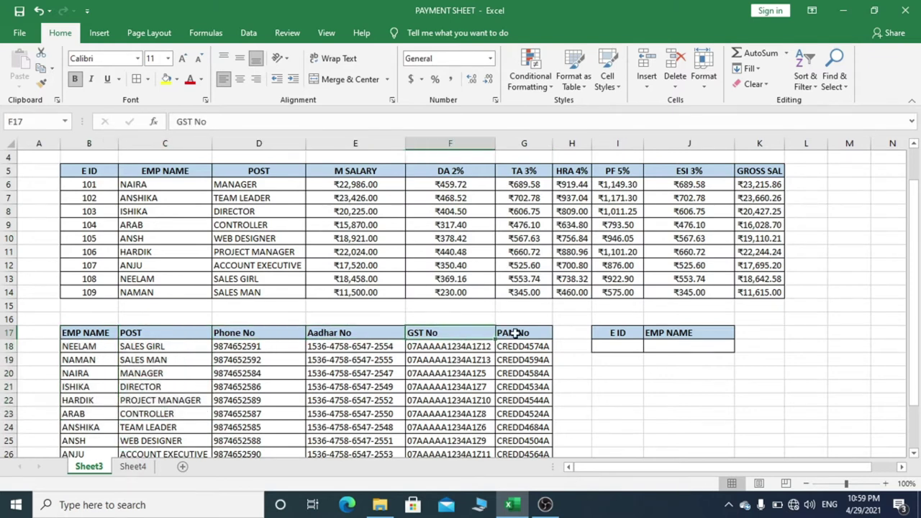
pyautogui.click(515, 334)
pyautogui.scroll(1, 303, 472)
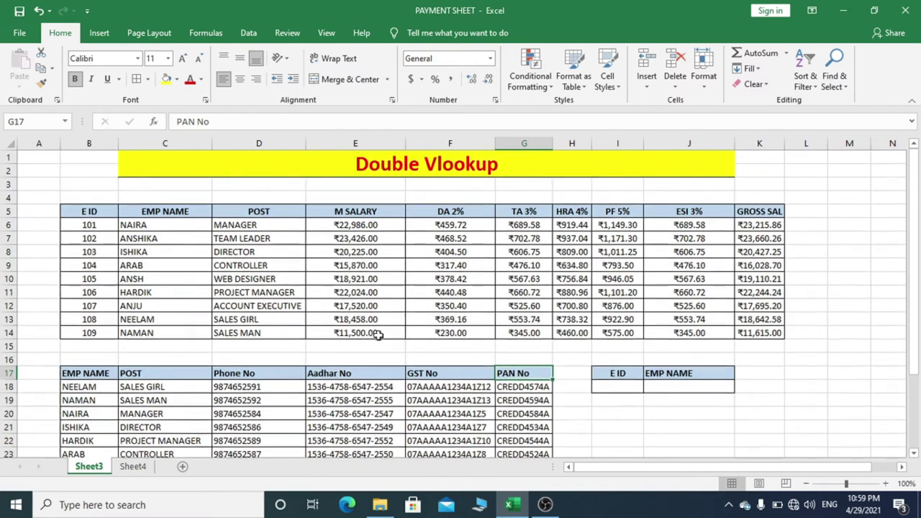
# Trace NAIRA across both tables, then pick J18 beside the empty E ID cell.
pyautogui.click(145, 226)
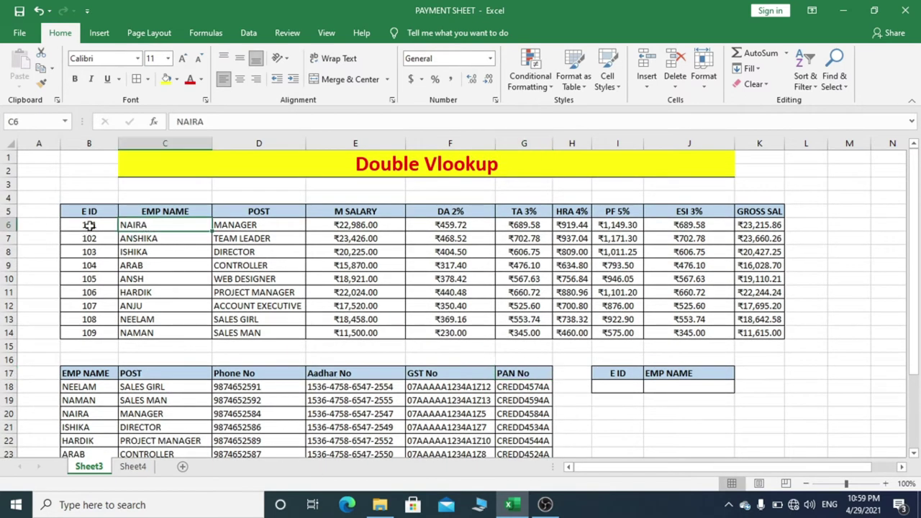
pyautogui.scroll(-2, 151, 307)
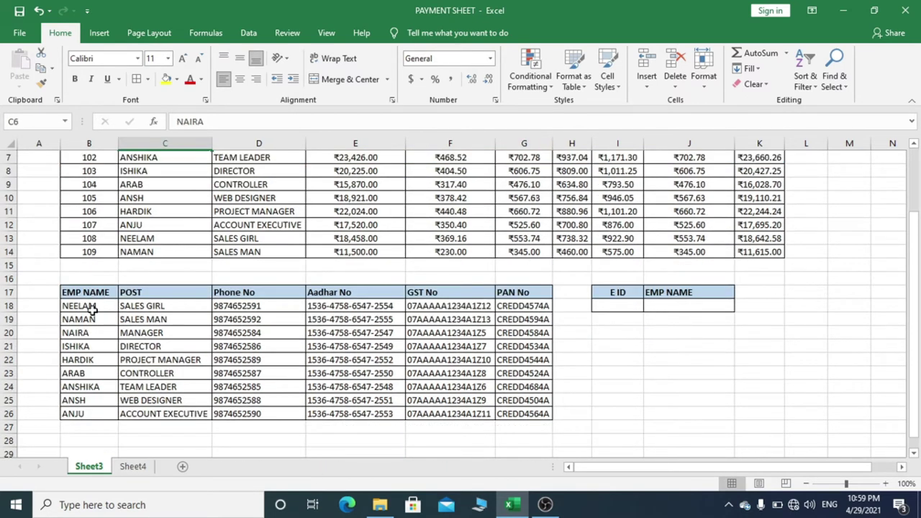
pyautogui.click(97, 333)
pyautogui.scroll(2, 185, 379)
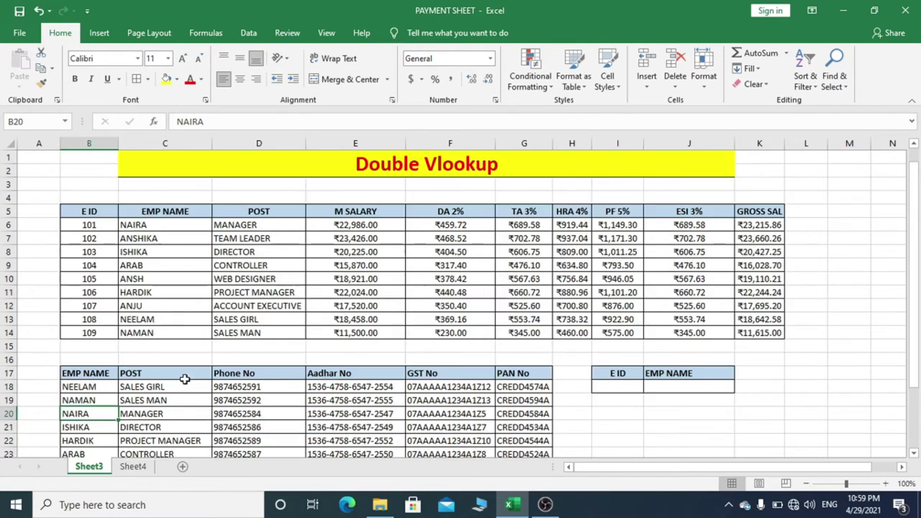
pyautogui.scroll(-1, 115, 396)
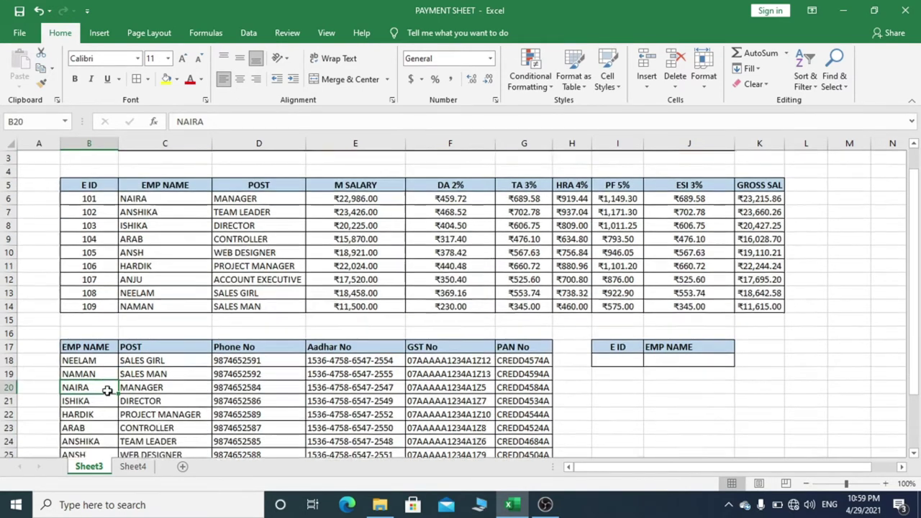
pyautogui.scroll(1, 119, 405)
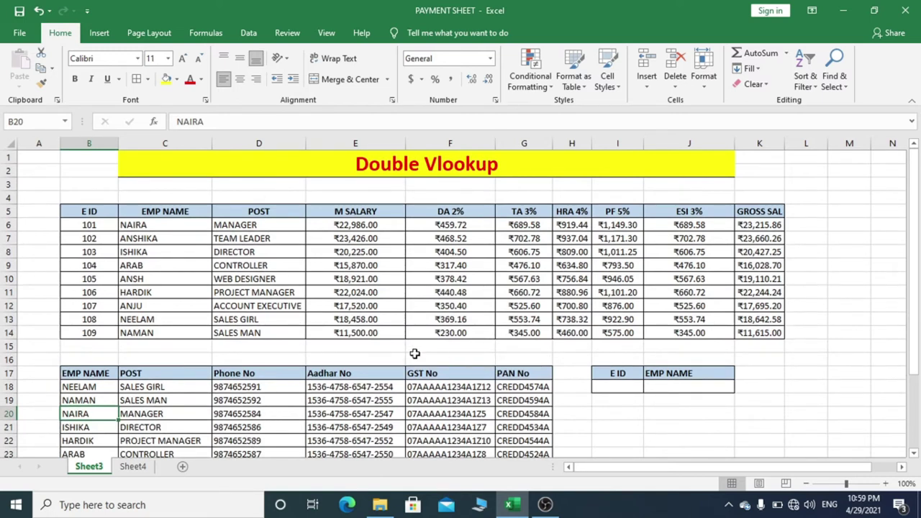
pyautogui.click(620, 385)
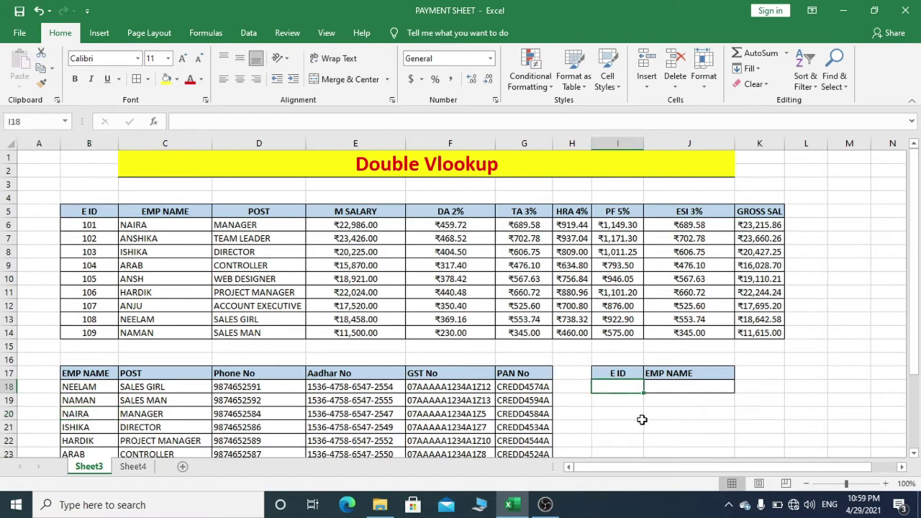
pyautogui.click(684, 386)
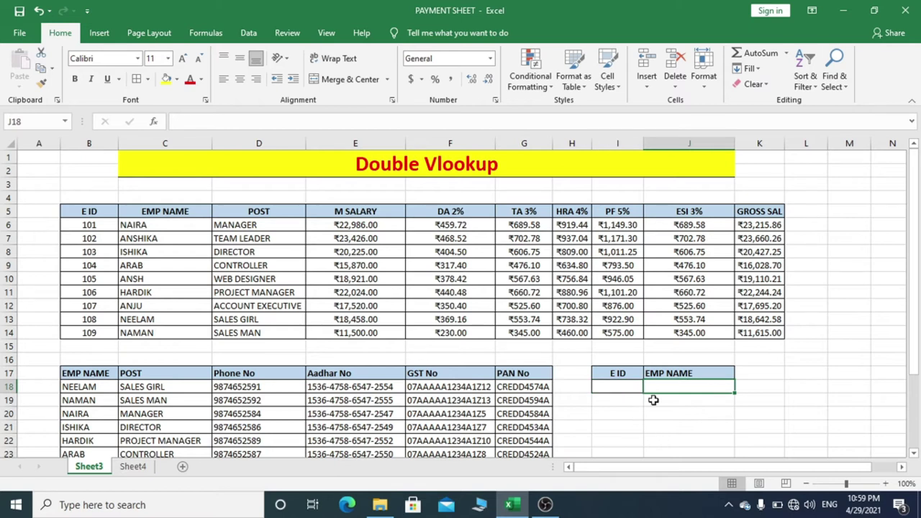
pyautogui.scroll(-1, 477, 386)
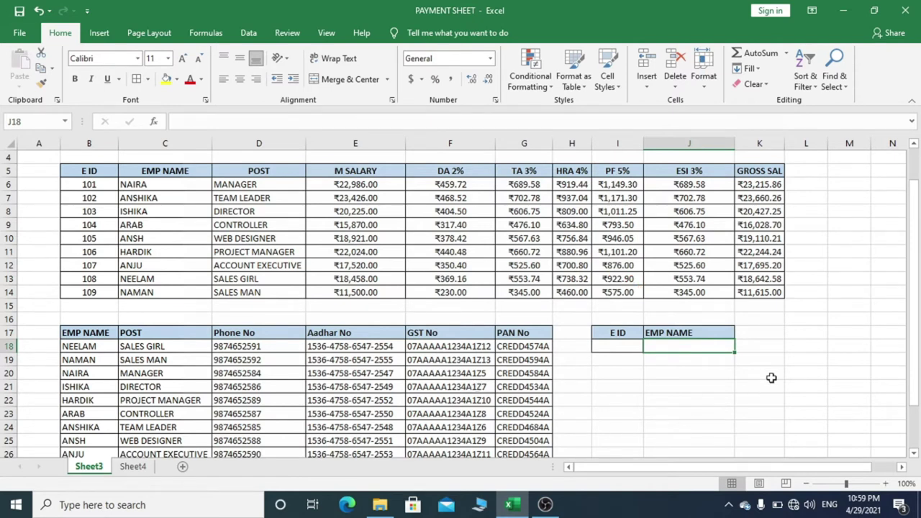
# Start J18 with a nested =VLOOKUP(VLOOKUP( formula.
pyautogui.write('=')
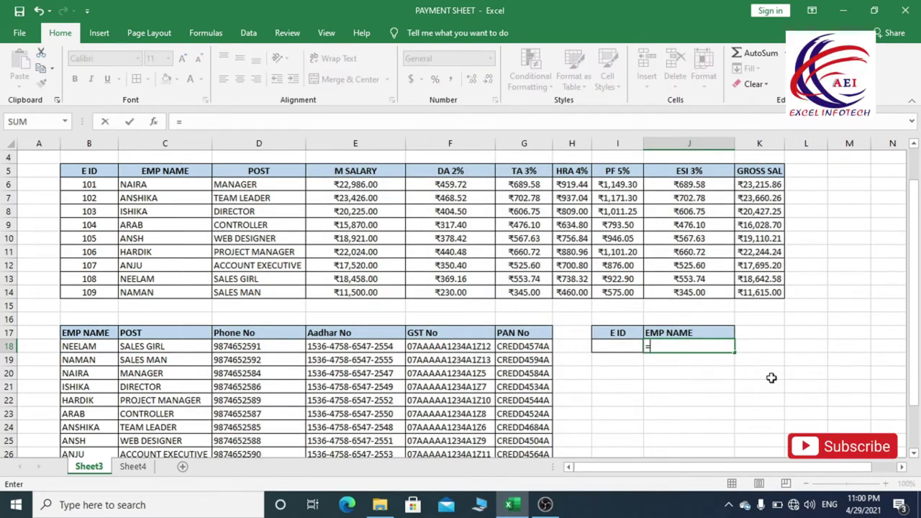
pyautogui.write('vl')
pyautogui.press('Tab')
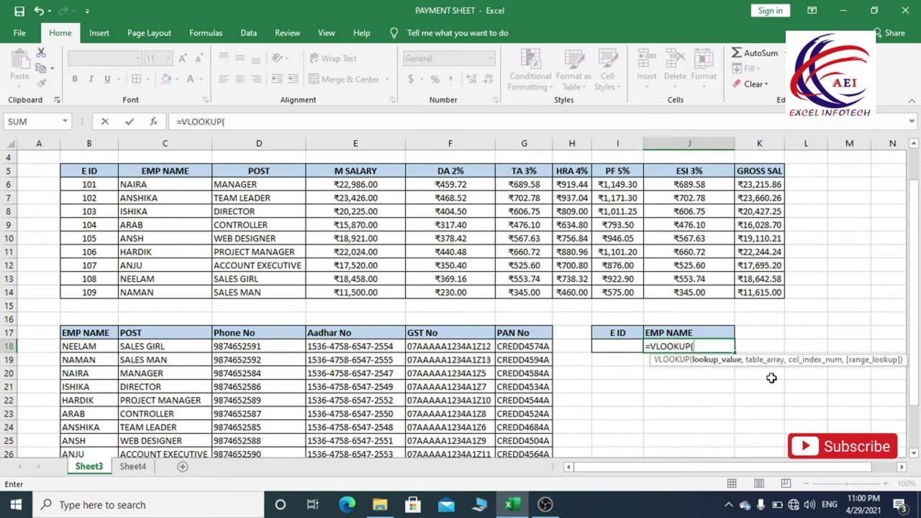
pyautogui.write('vl')
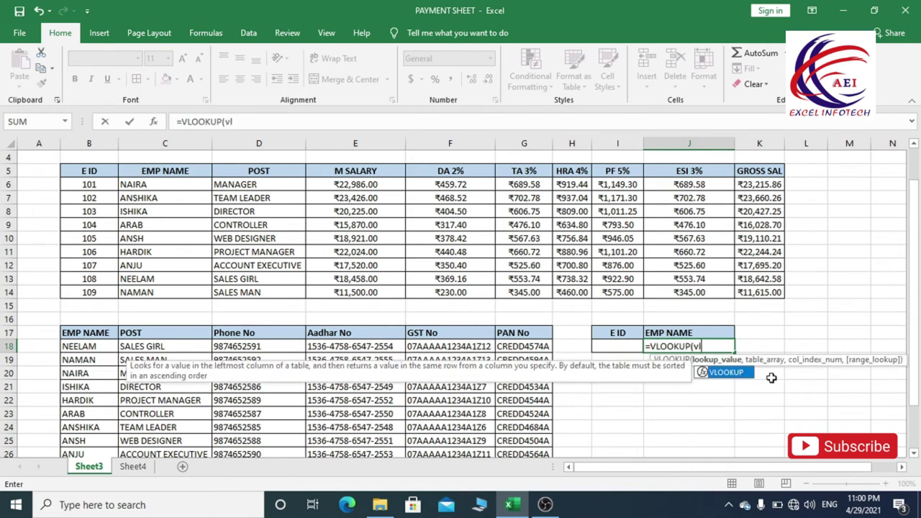
pyautogui.press('Tab')
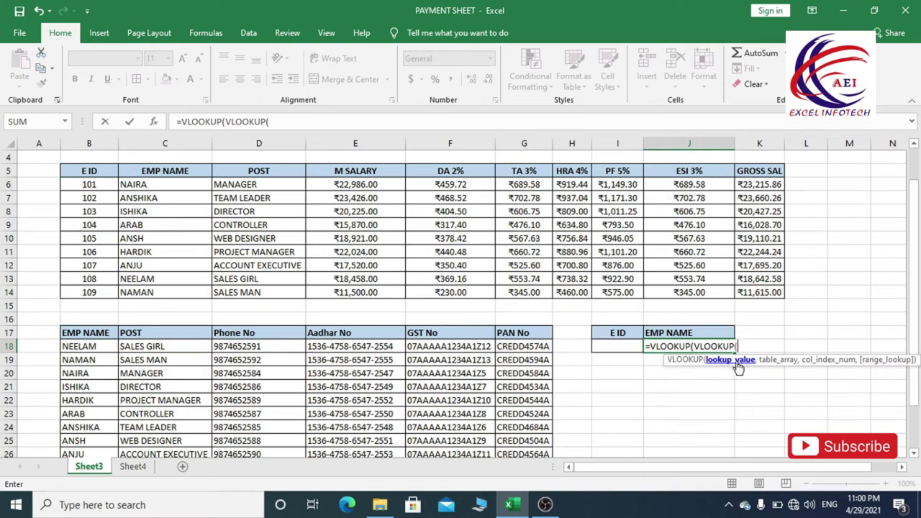
# Give the inner VLOOKUP lookup value I18, range B5:K14, column 2 and exact match 0.
pyautogui.click(607, 346)
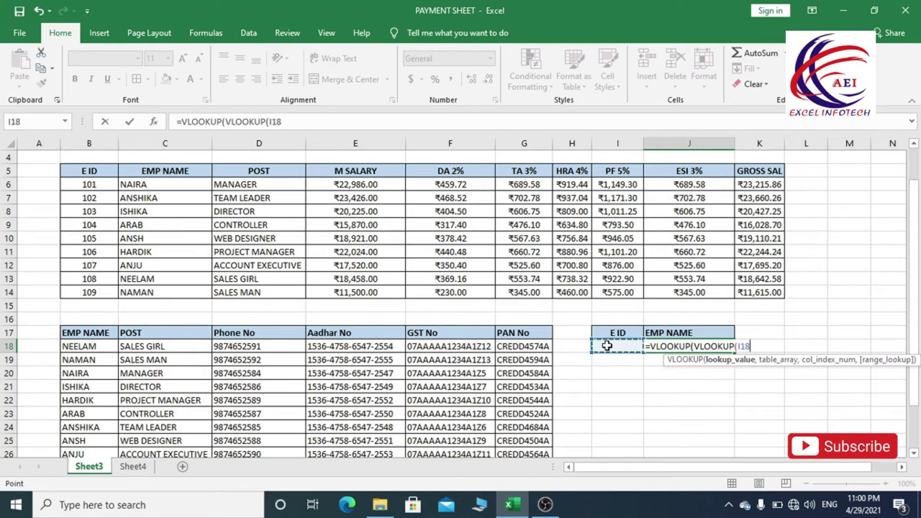
pyautogui.write(',')
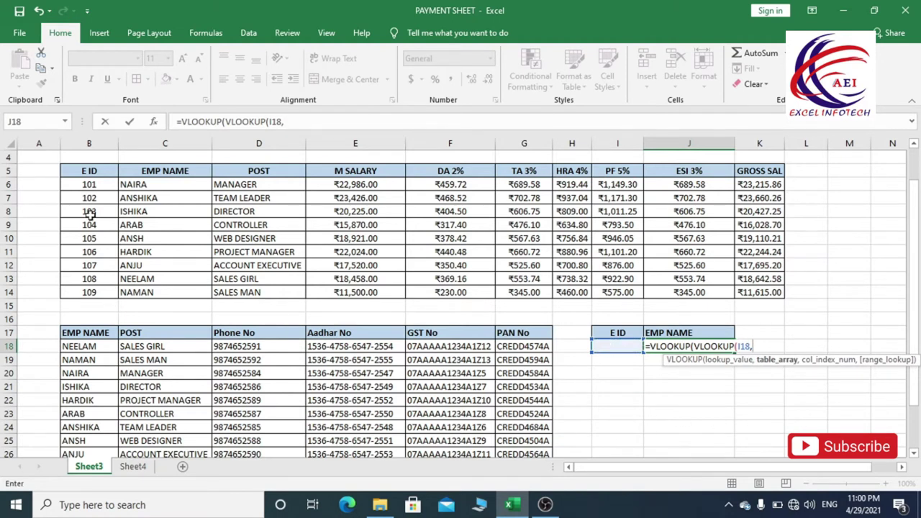
pyautogui.moveTo(80, 173); pyautogui.dragTo(762, 292)
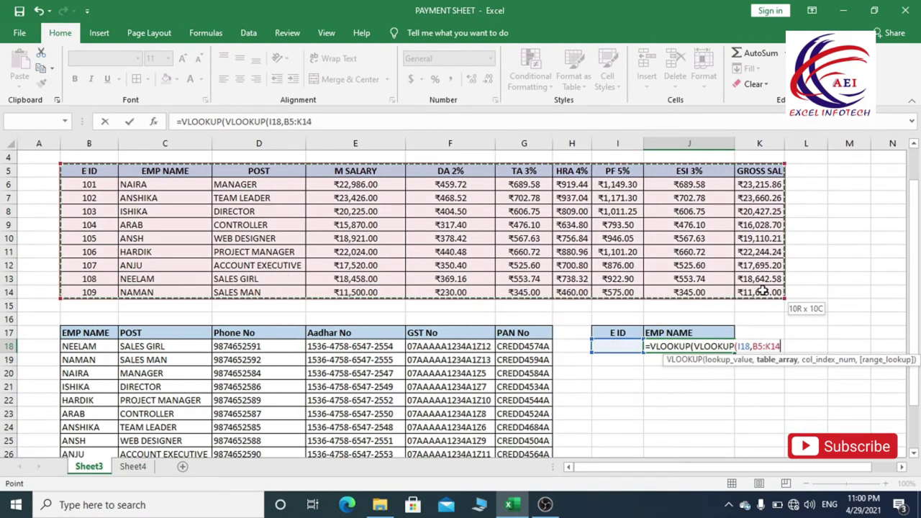
pyautogui.write(',2')
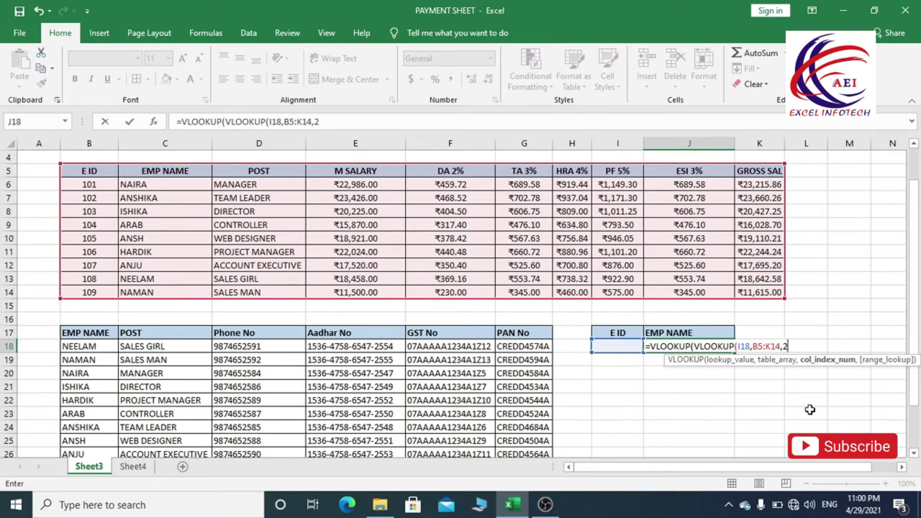
pyautogui.write(',0')
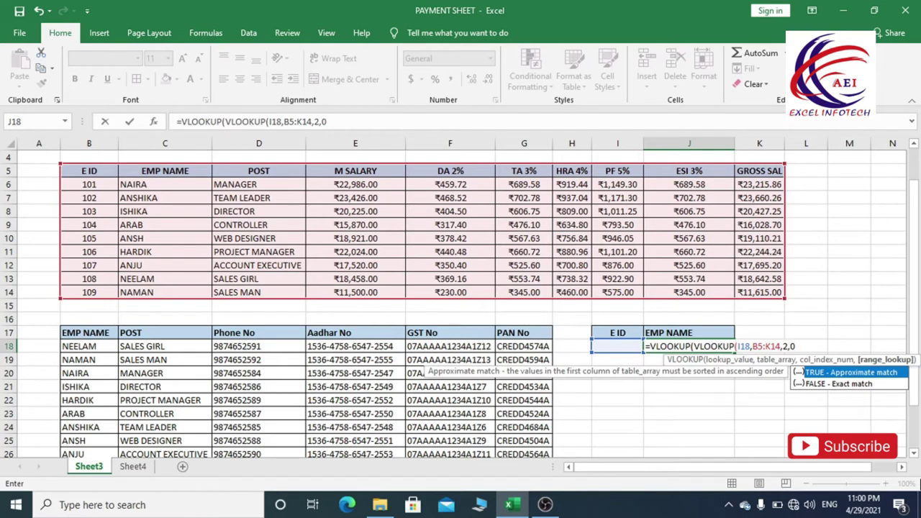
pyautogui.write('),')
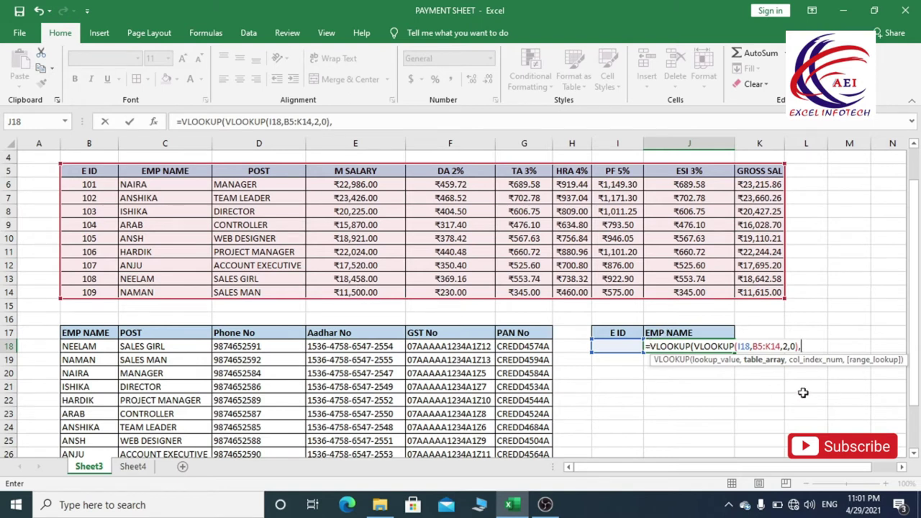
# Use B17:G26 as the outer VLOOKUP's table range and begin entering MATCH.
pyautogui.moveTo(86, 336); pyautogui.dragTo(687, 513)
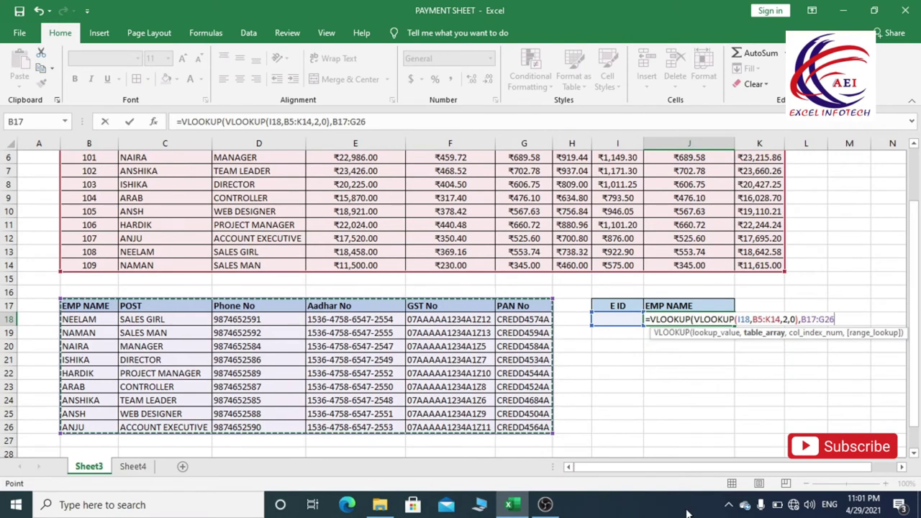
pyautogui.write(',')
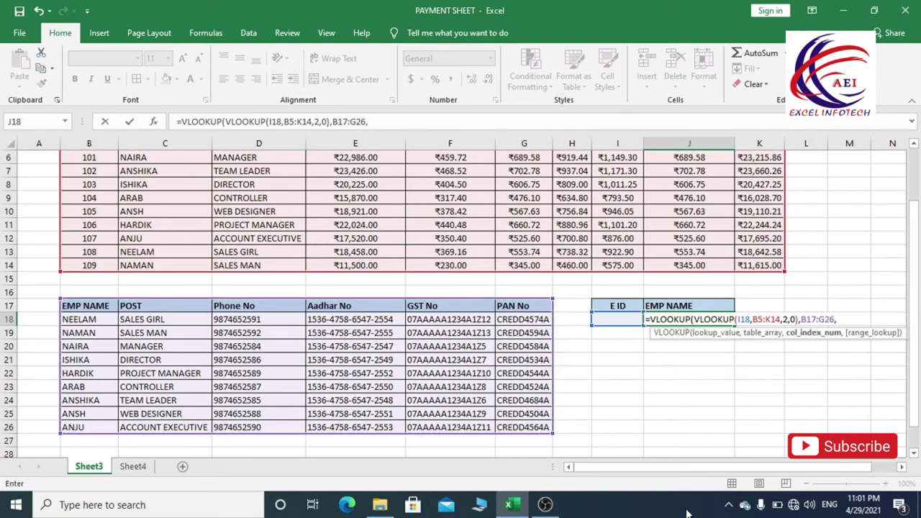
pyautogui.write('mat')
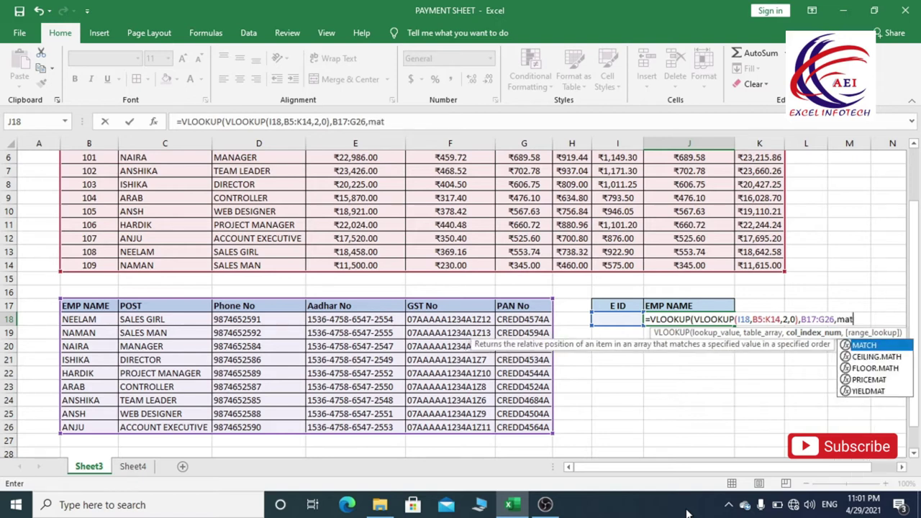
# Add MATCH(J17,B17:G17,0) as the outer VLOOKUP's column index.
pyautogui.press('Tab')
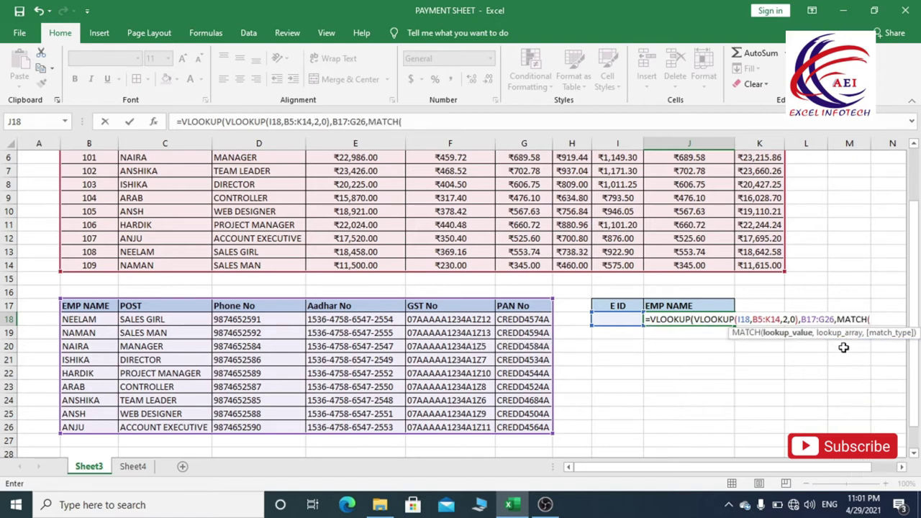
pyautogui.click(666, 307)
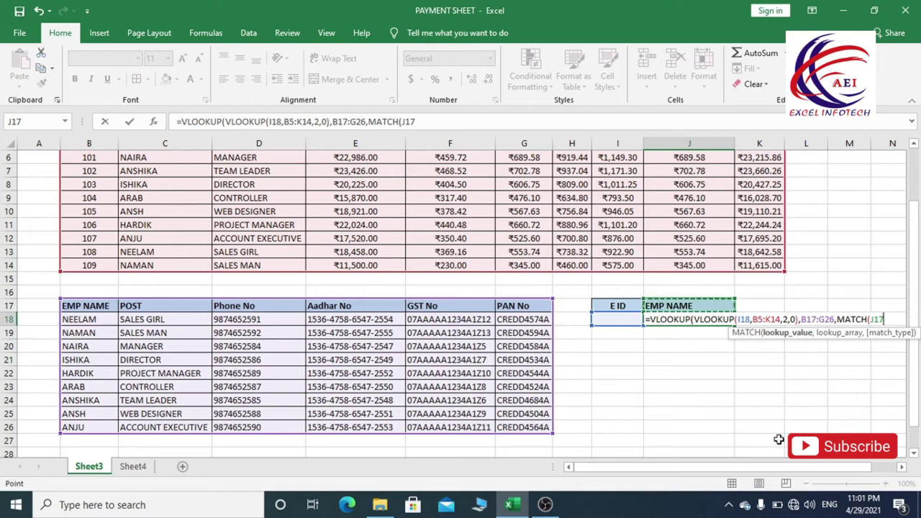
pyautogui.write(',')
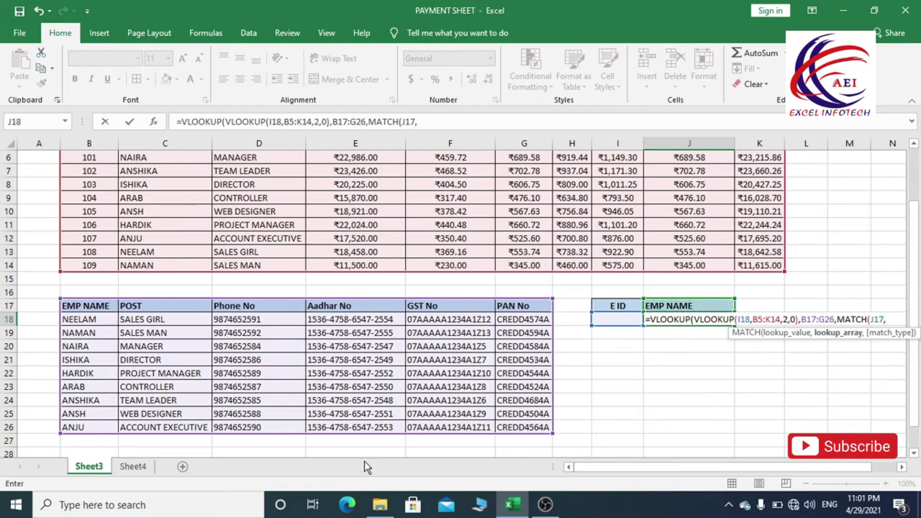
pyautogui.moveTo(78, 307); pyautogui.dragTo(513, 308)
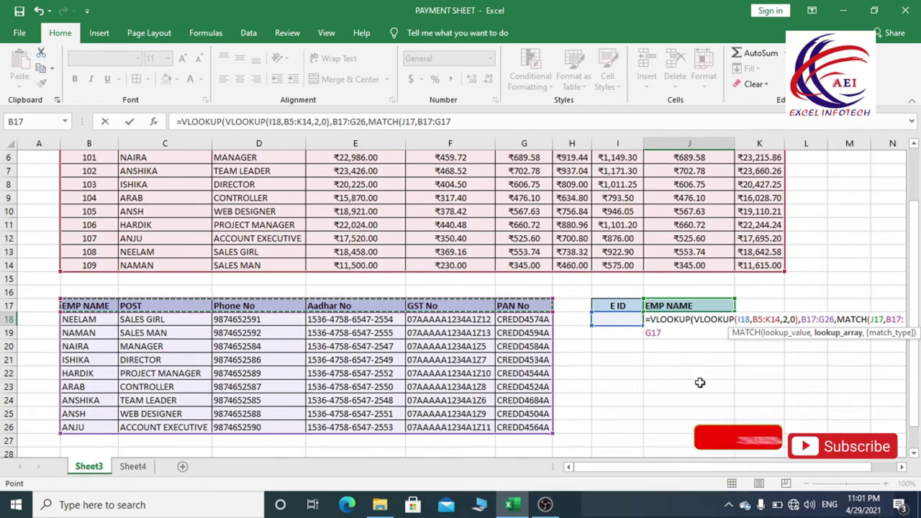
pyautogui.write(',')
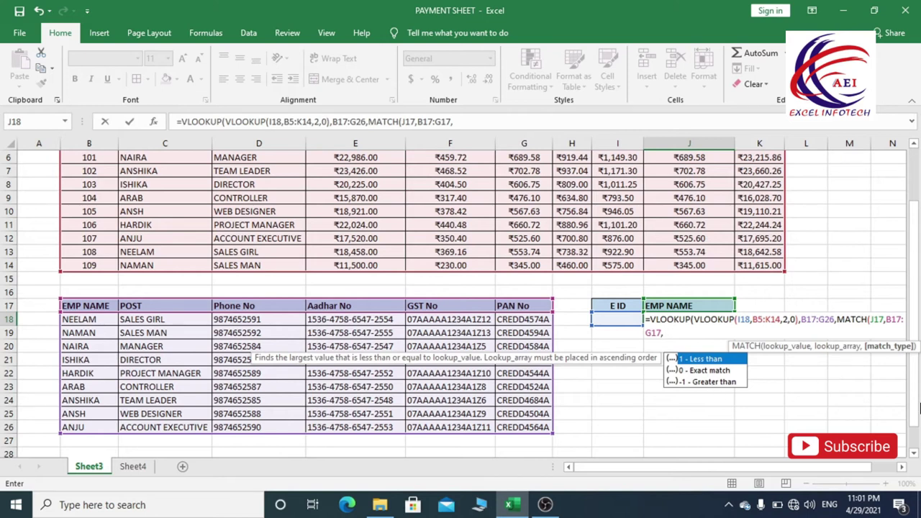
pyautogui.write('0)')
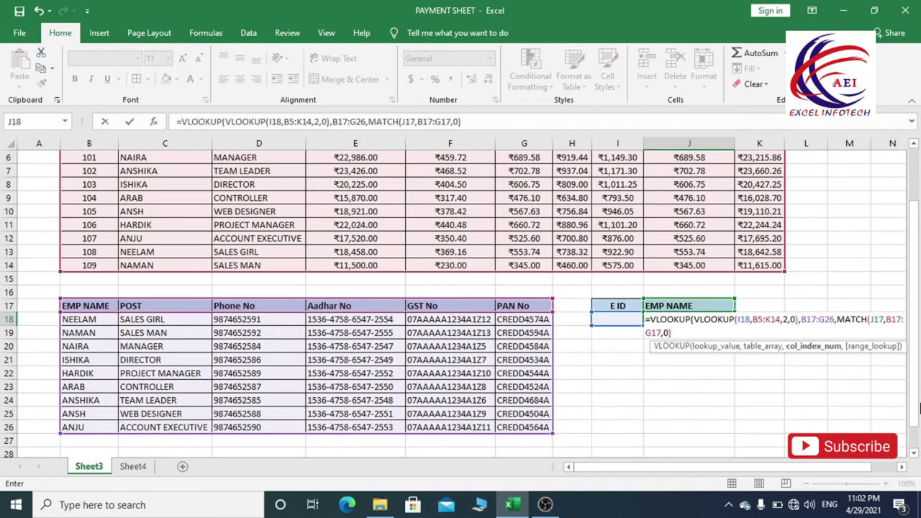
# Close the outer VLOOKUP with exact match 0 and commit; J18 shows #N/A.
pyautogui.write(',0')
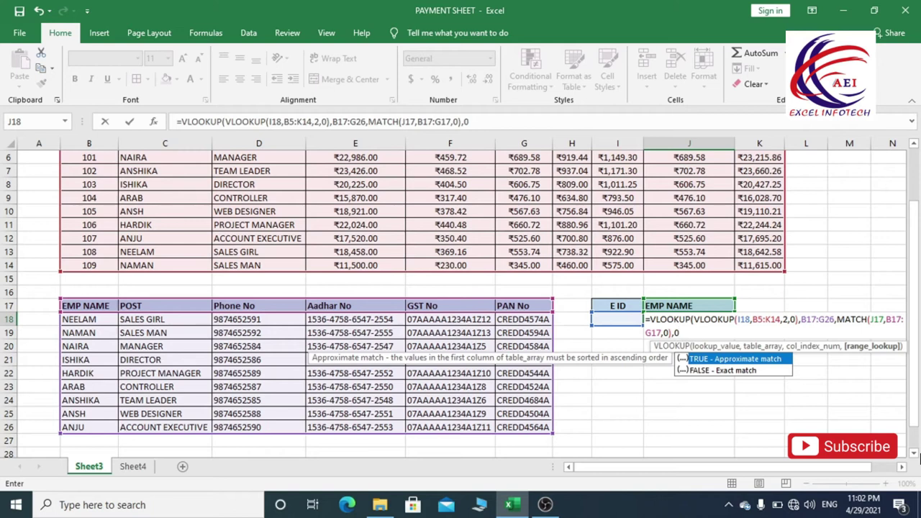
pyautogui.write(')')
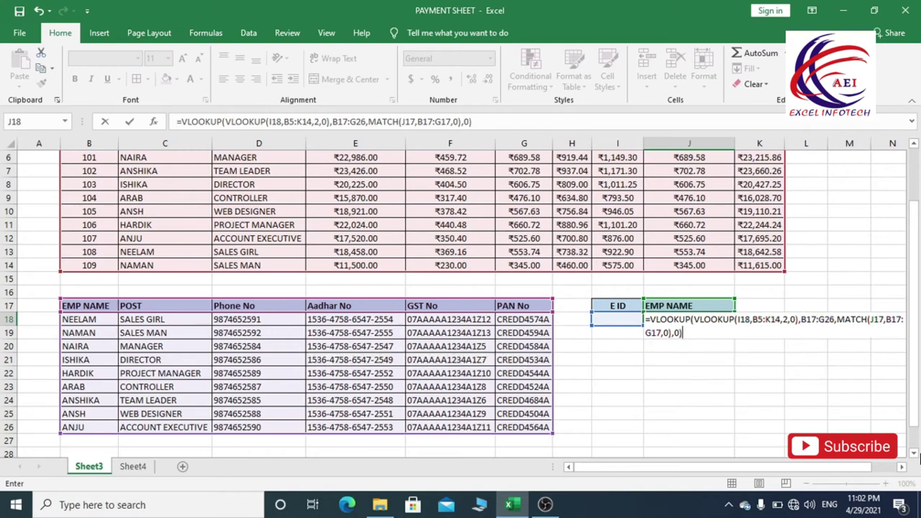
pyautogui.press('Return')
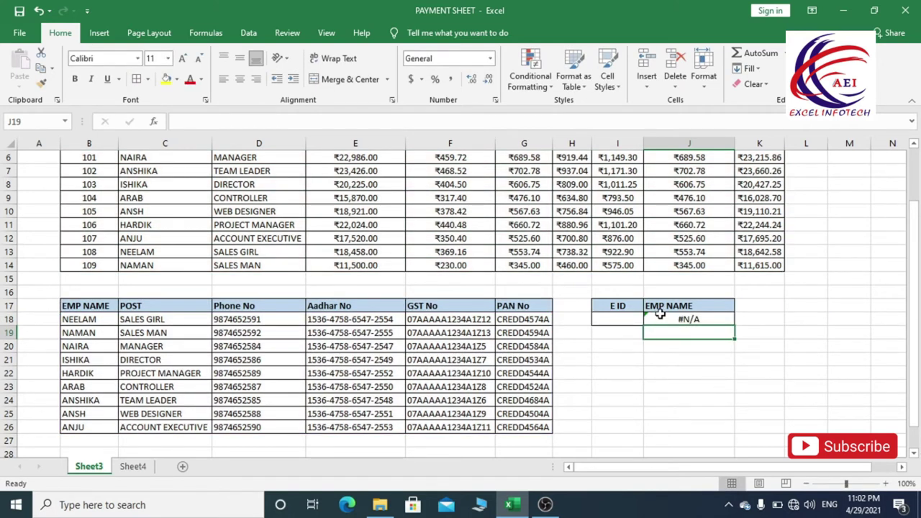
pyautogui.click(659, 317)
pyautogui.click(610, 322)
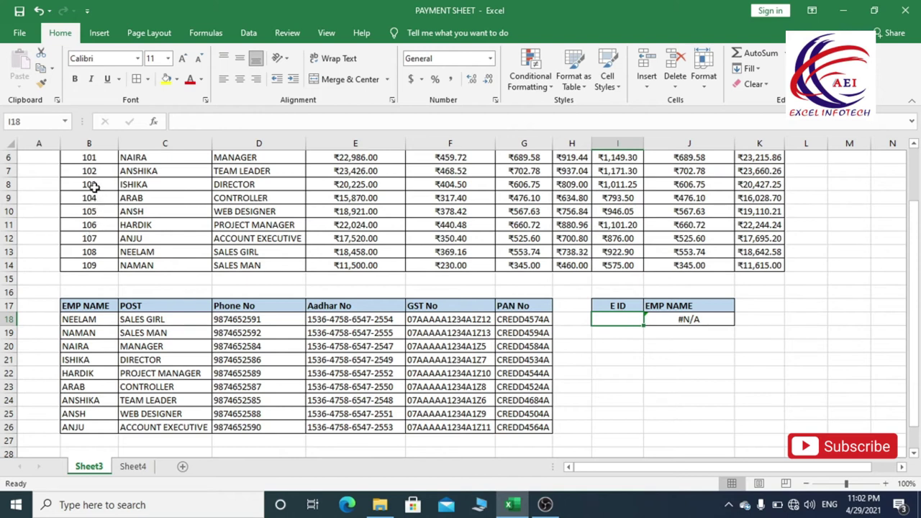
# Enter E ID 103 in I18 and confirm J18 returns ISHIKA, matching row 8.
pyautogui.write('10')
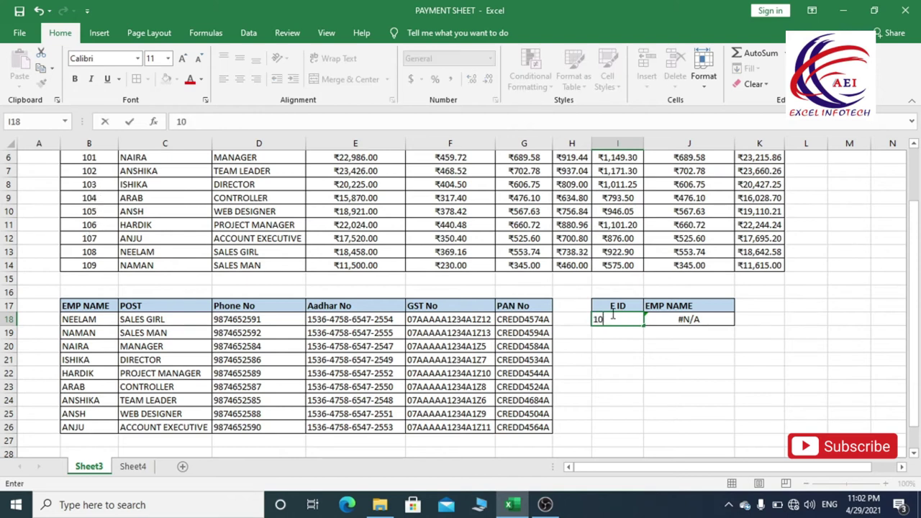
pyautogui.write('3')
pyautogui.press('Return')
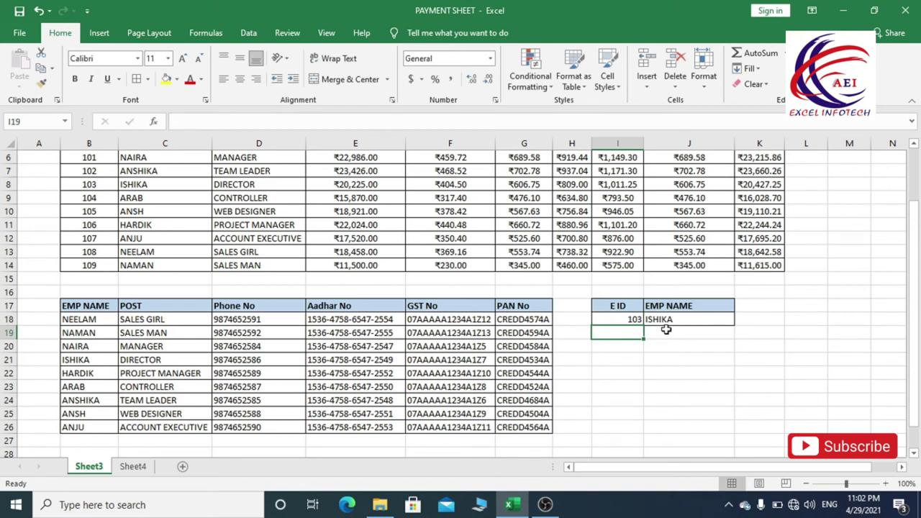
pyautogui.click(659, 321)
pyautogui.click(136, 185)
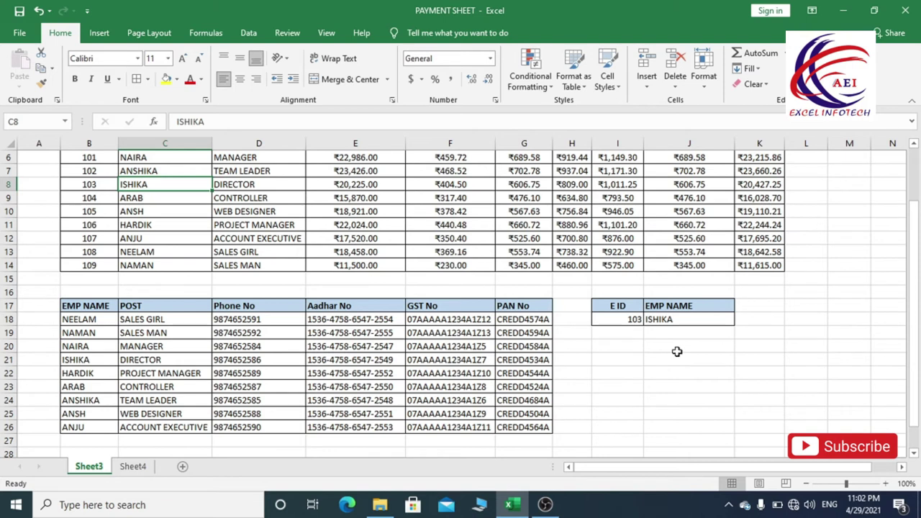
pyautogui.click(627, 319)
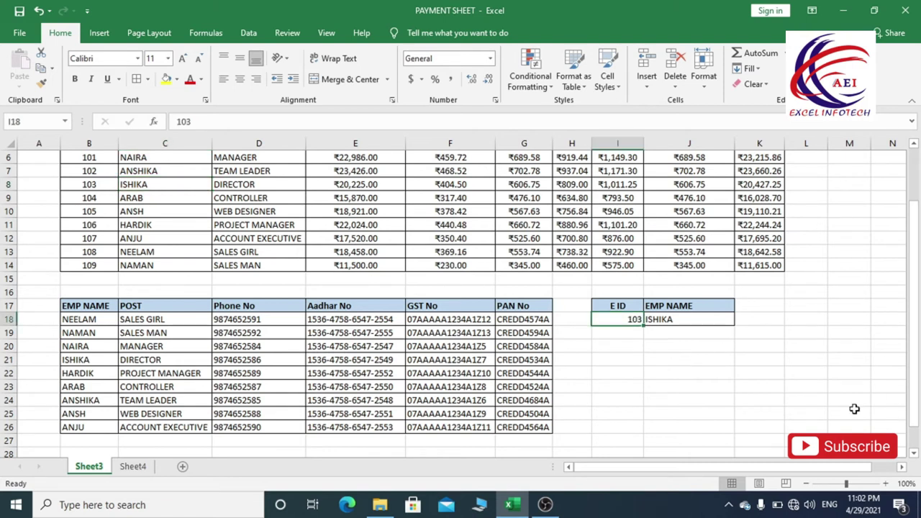
# Review the row 17 headers EMP NAME, Aadhar No, GST No and PAN No, selecting PAN No.
pyautogui.click(669, 309)
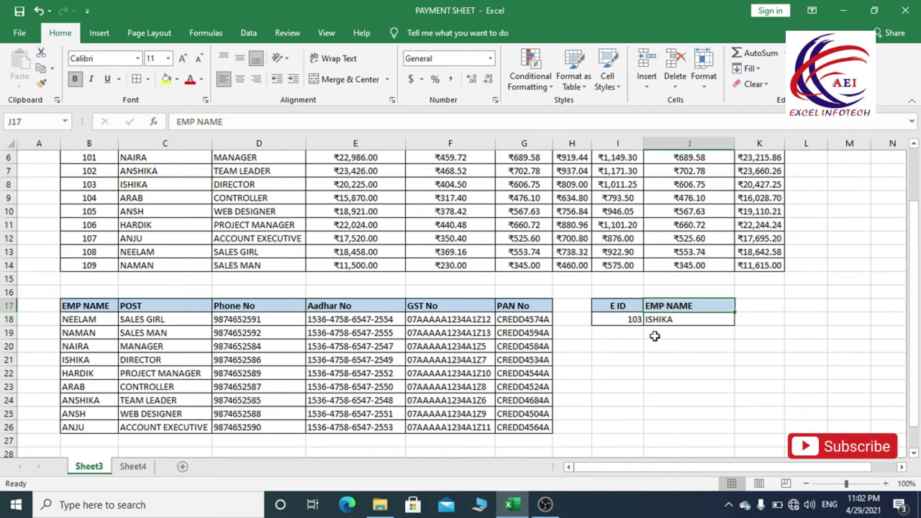
pyautogui.click(338, 308)
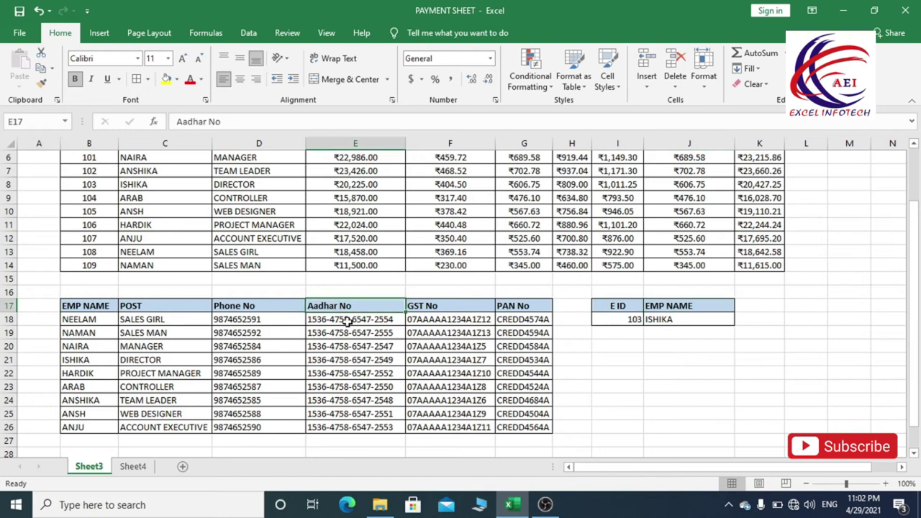
pyautogui.click(446, 306)
pyautogui.click(506, 316)
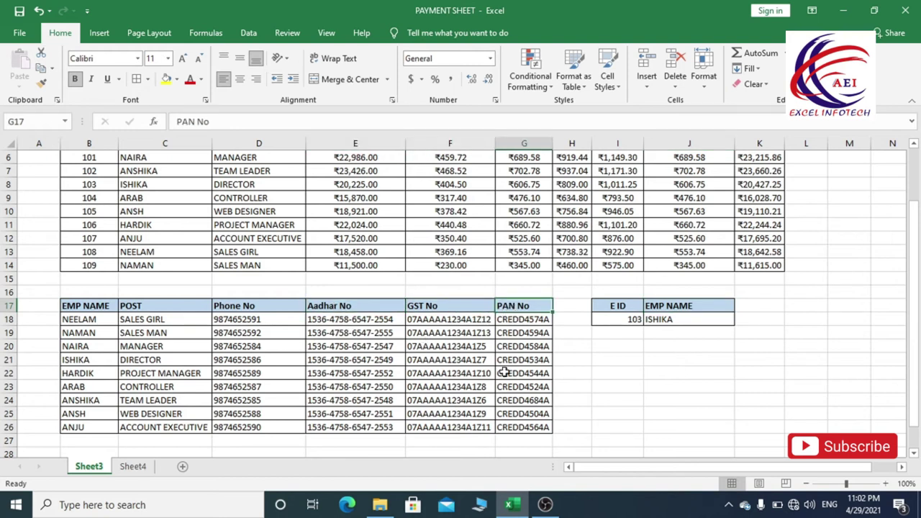
pyautogui.click(655, 306)
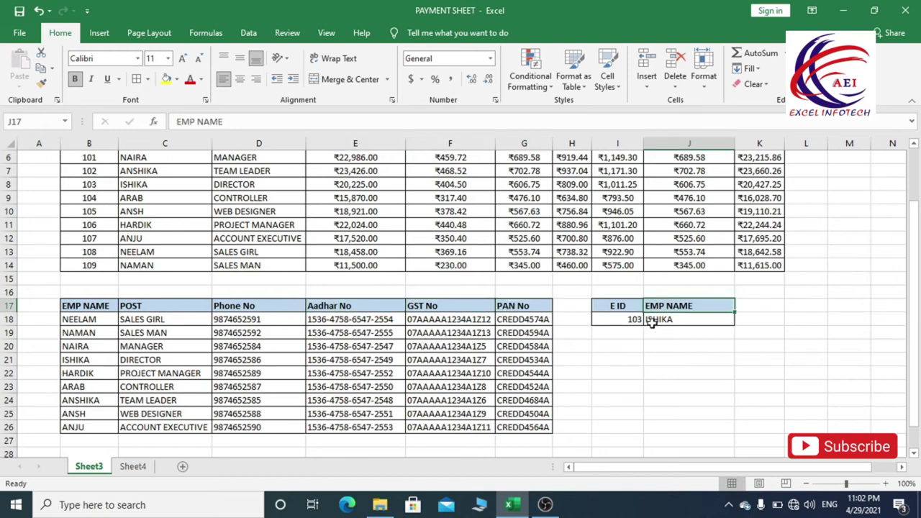
pyautogui.click(532, 317)
pyautogui.hotkey('ctrl', 'c')
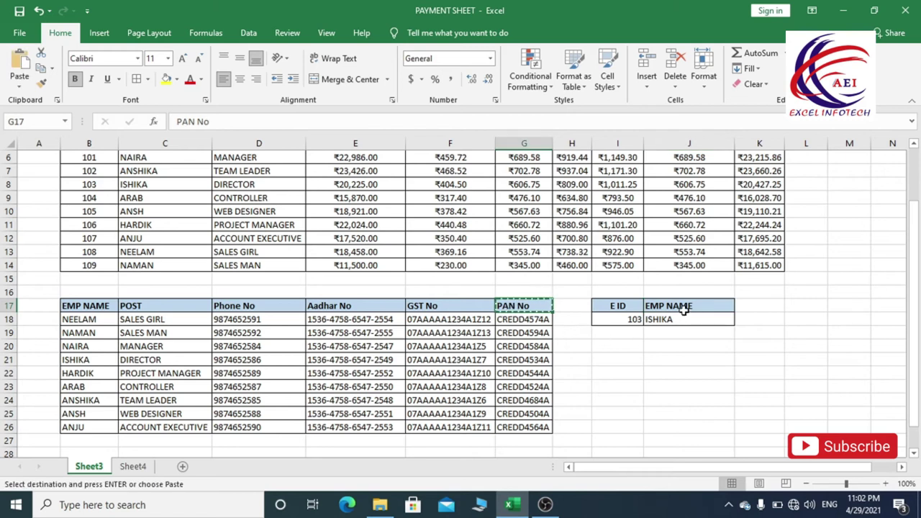
pyautogui.click(682, 307)
pyautogui.hotkey('ctrl', 'v')
pyautogui.moveTo(707, 358); pyautogui.dragTo(699, 375)
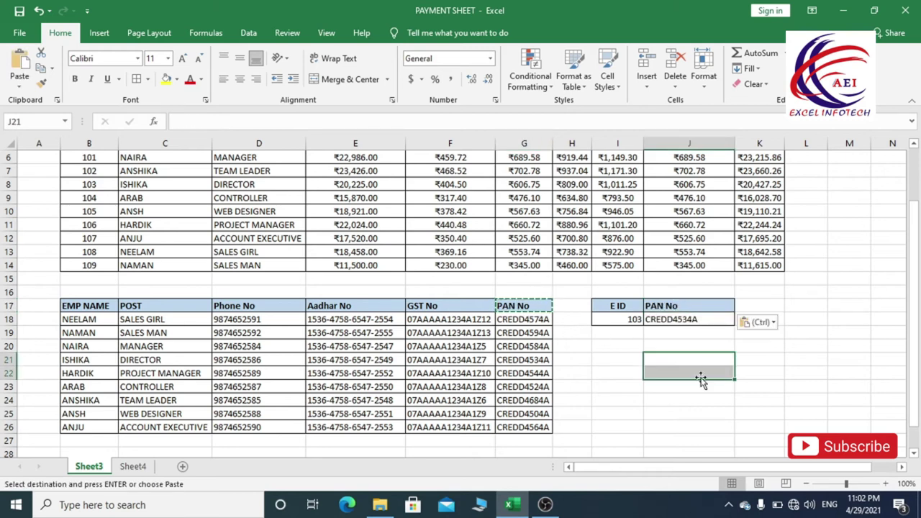
pyautogui.click(637, 321)
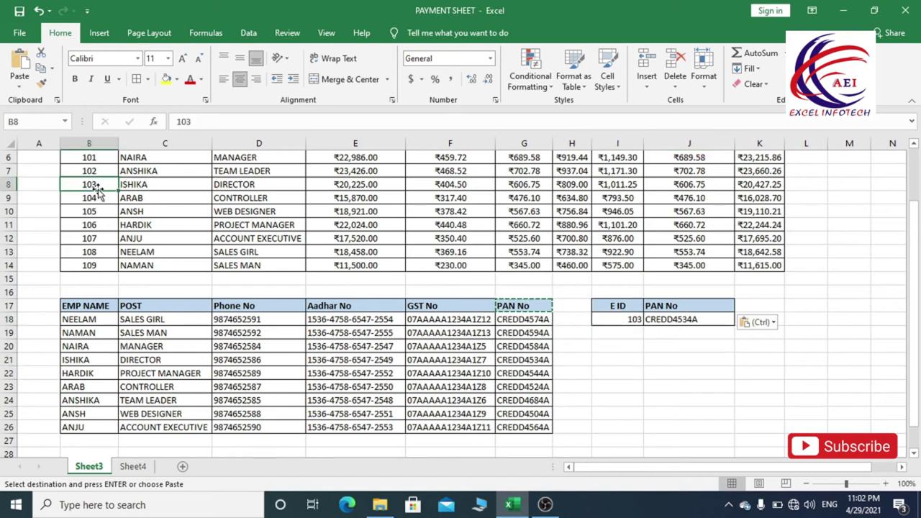
pyautogui.click(150, 186)
pyautogui.click(669, 325)
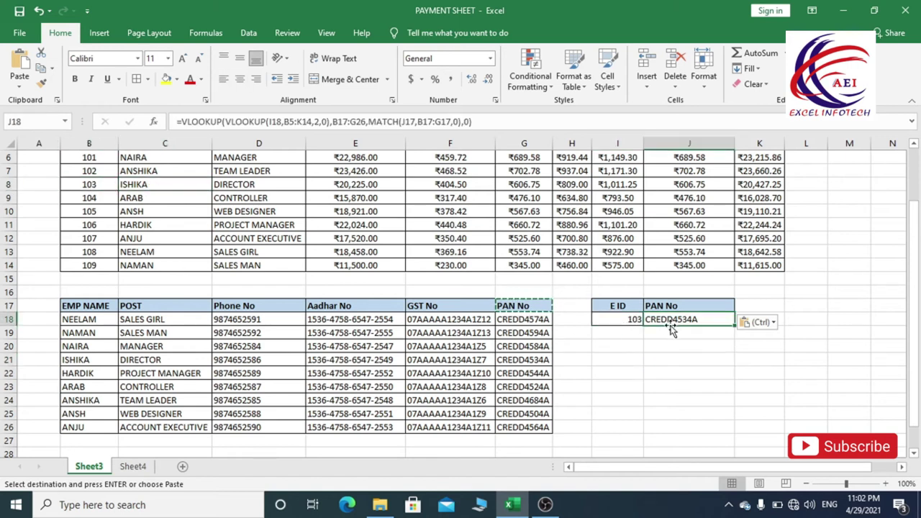
pyautogui.click(84, 361)
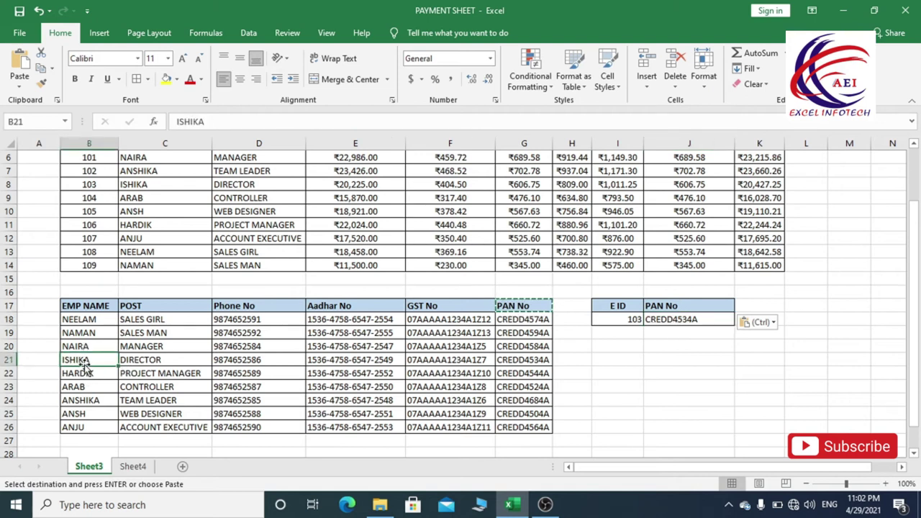
pyautogui.click(524, 361)
pyautogui.click(680, 321)
pyautogui.click(540, 357)
pyautogui.click(660, 321)
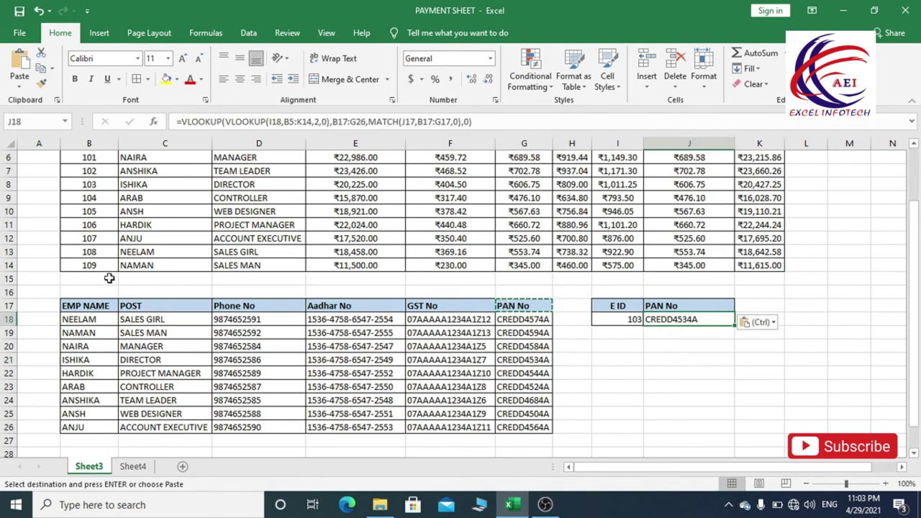
pyautogui.click(613, 318)
# Change the E ID in I18 to 101 and check J18's result.
pyautogui.press('Escape')
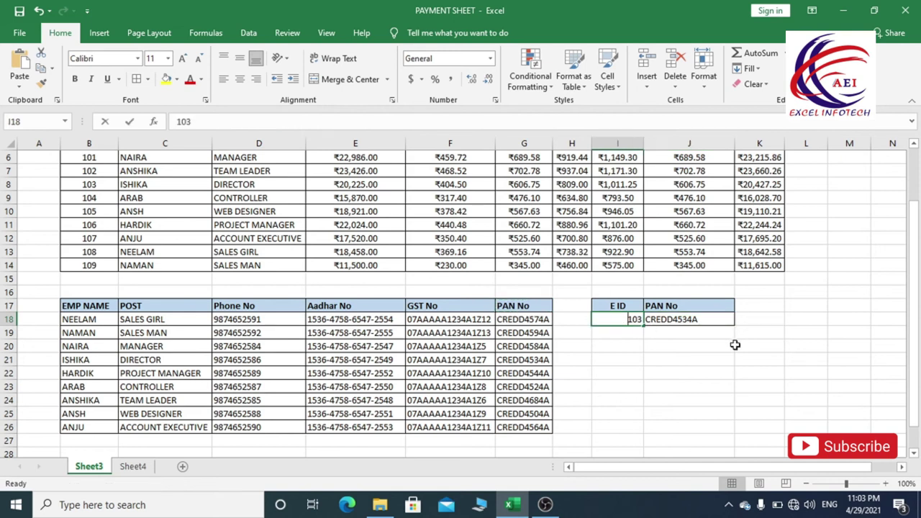
pyautogui.write('10')
pyautogui.press('Return')
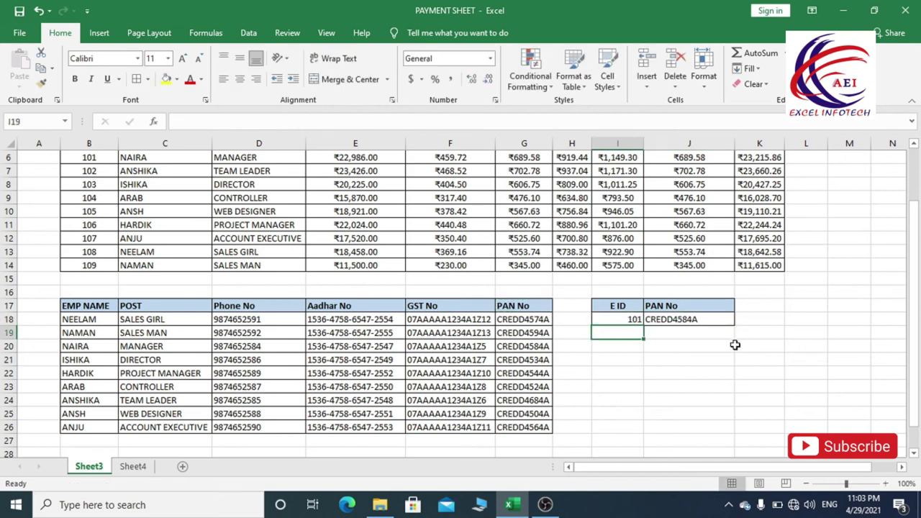
pyautogui.click(673, 319)
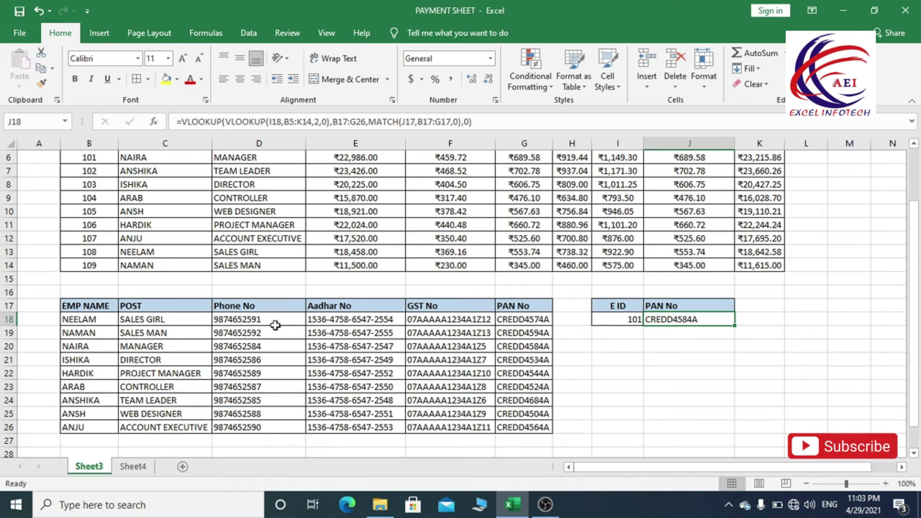
pyautogui.scroll(1, 126, 225)
pyautogui.click(130, 202)
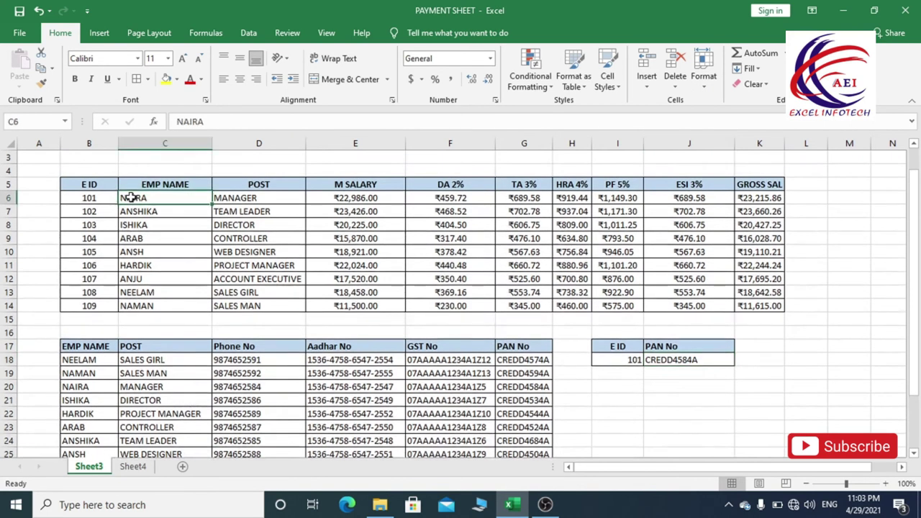
pyautogui.click(79, 387)
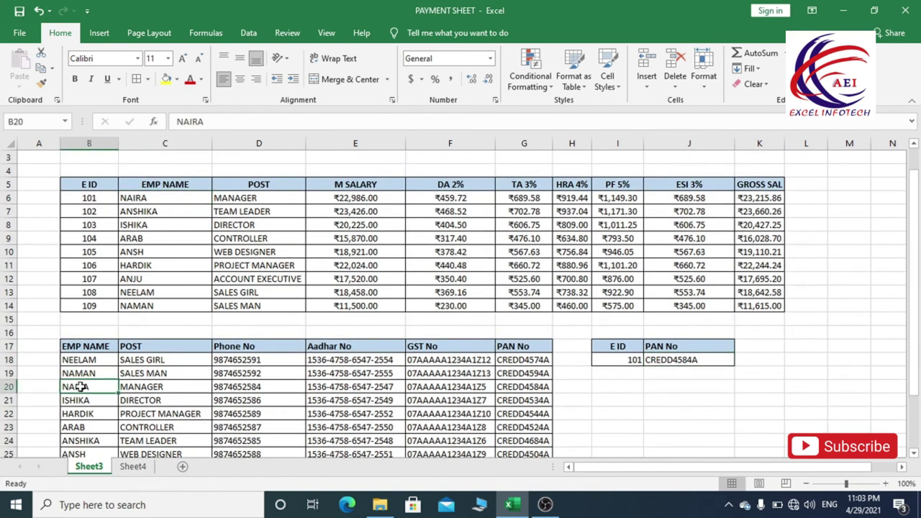
pyautogui.click(532, 389)
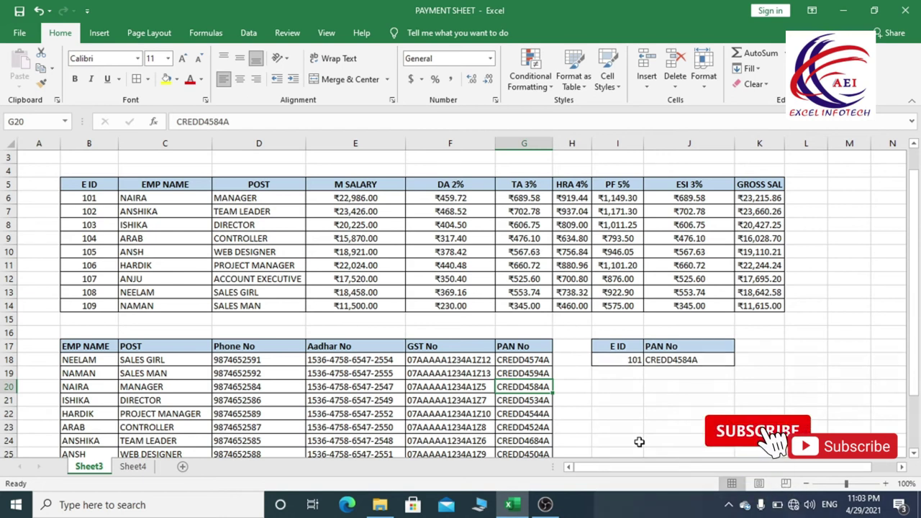
pyautogui.click(669, 360)
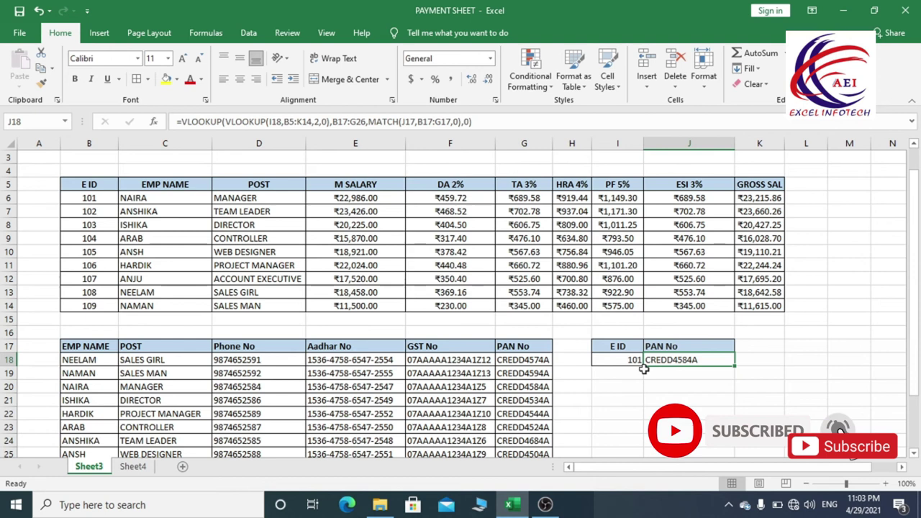
pyautogui.scroll(-1, 512, 405)
pyautogui.scroll(2, 513, 406)
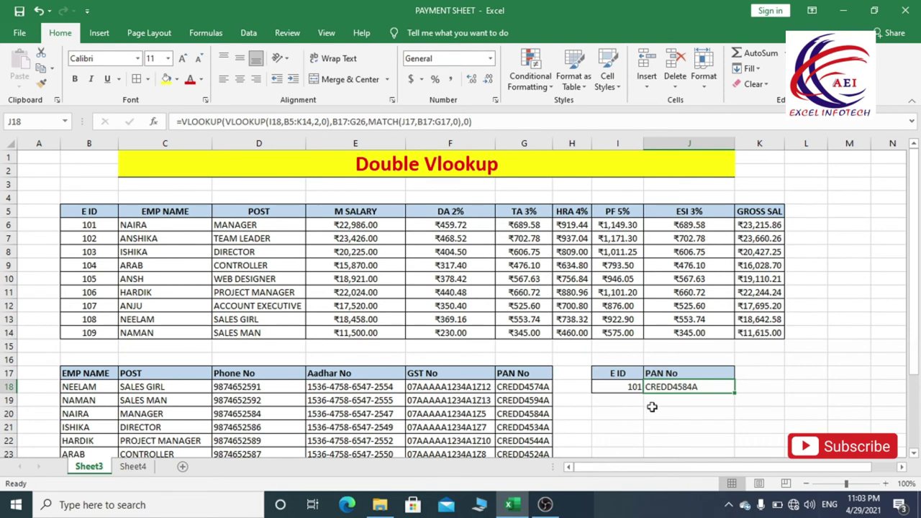
pyautogui.click(649, 405)
pyautogui.click(630, 390)
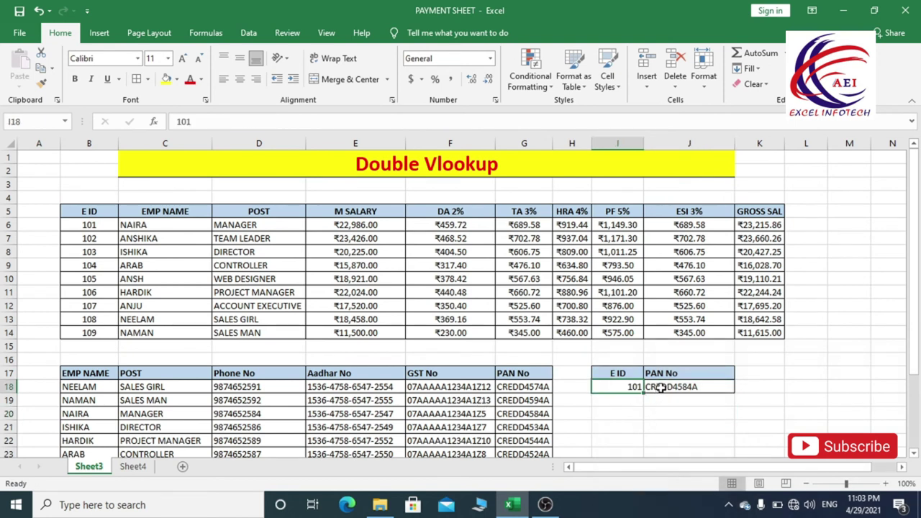
# Edit J18 to =IFERROR(nested VLOOKUP,"Not Match"); it still returns CREDD4584A for 101.
pyautogui.doubleClick(655, 389)
pyautogui.press('Left')
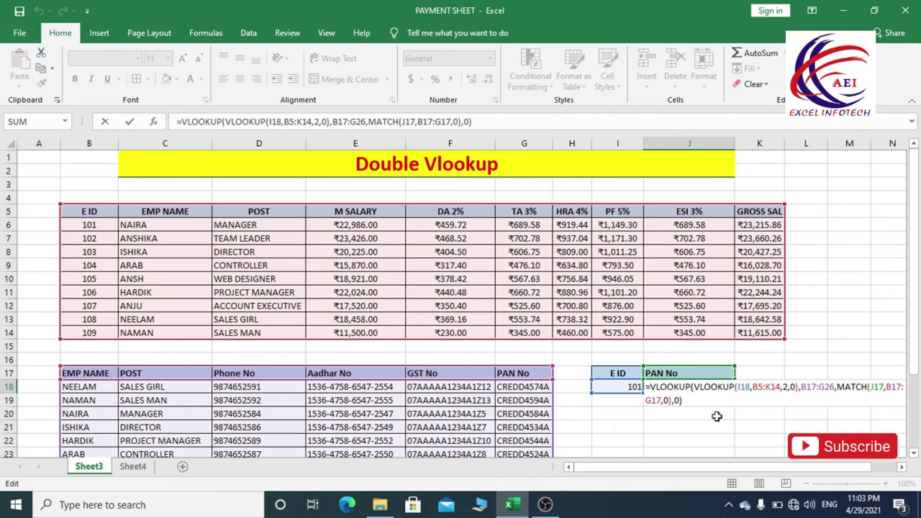
pyautogui.write('if')
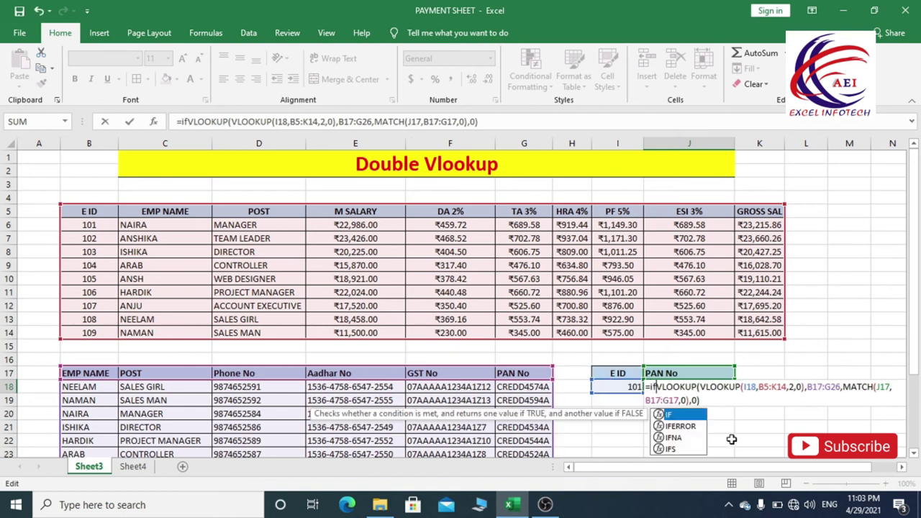
pyautogui.press('Down')
pyautogui.press('Tab')
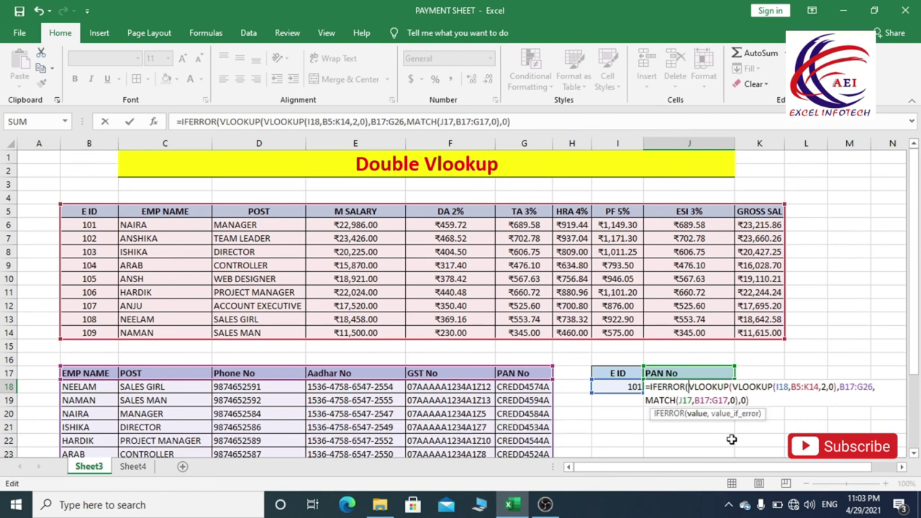
pyautogui.click(749, 401)
pyautogui.click(754, 402)
pyautogui.write(',"Not Match')
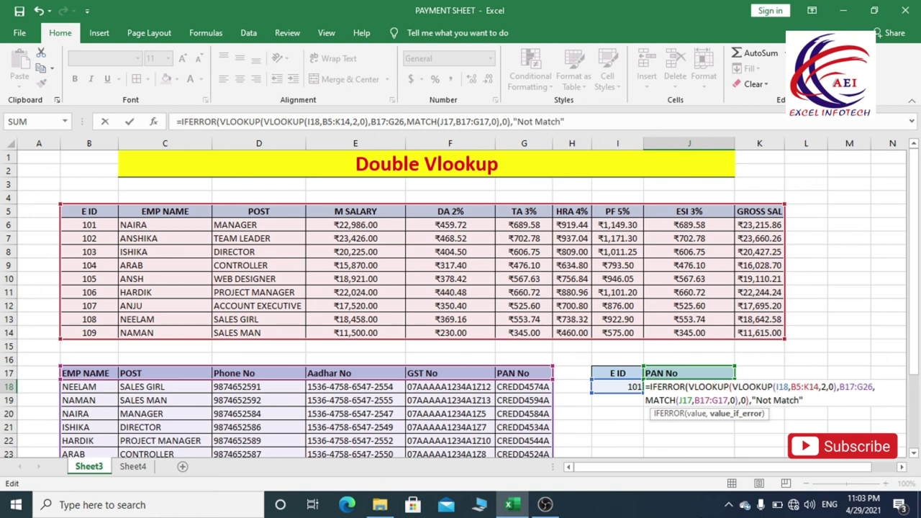
pyautogui.write(')')
pyautogui.press('Return')
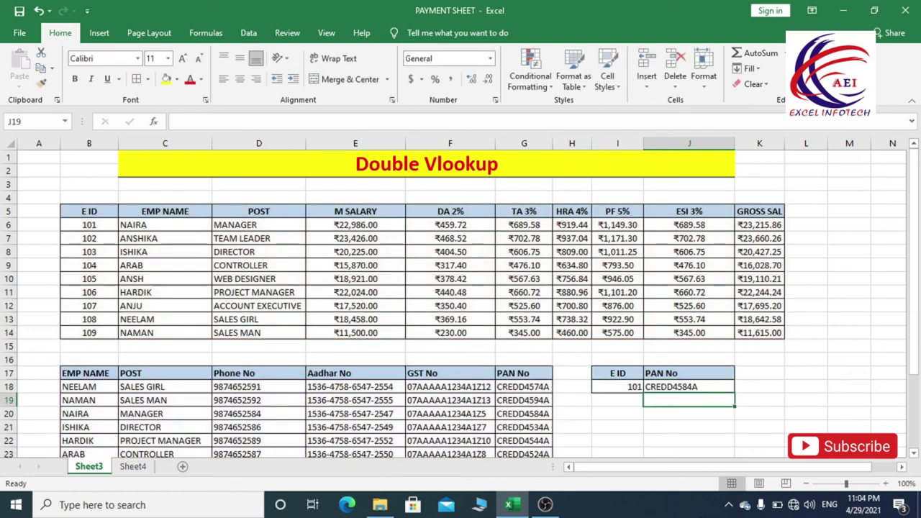
# Enter the non-existent E ID 111 in I18 and verify J18 reads Not Match.
pyautogui.click(606, 385)
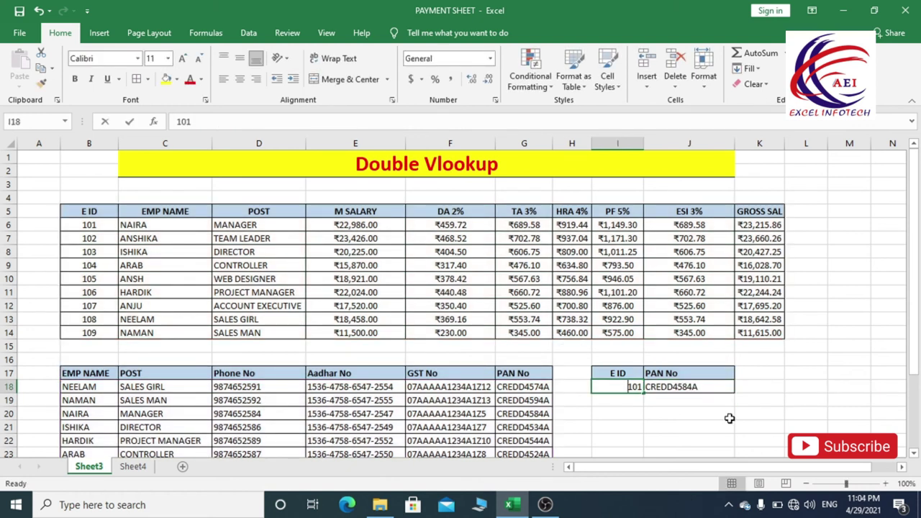
pyautogui.write('111')
pyautogui.press('Return')
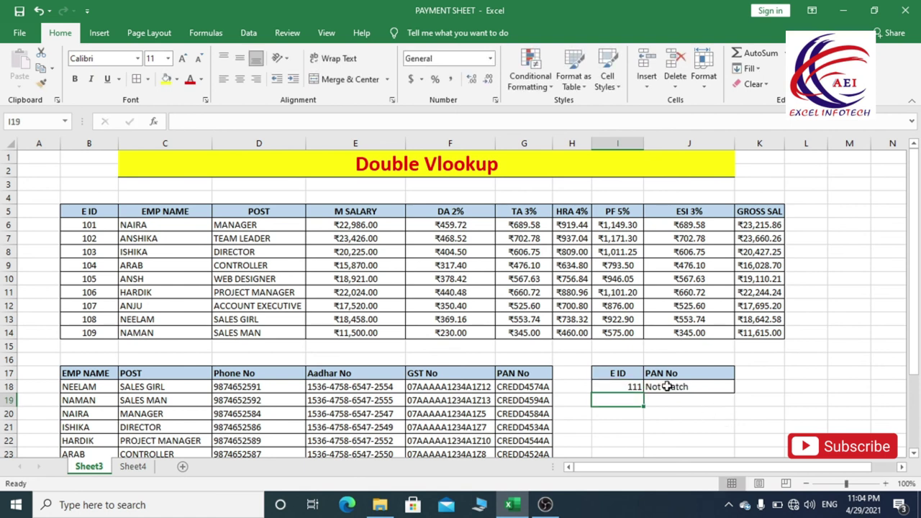
pyautogui.click(668, 387)
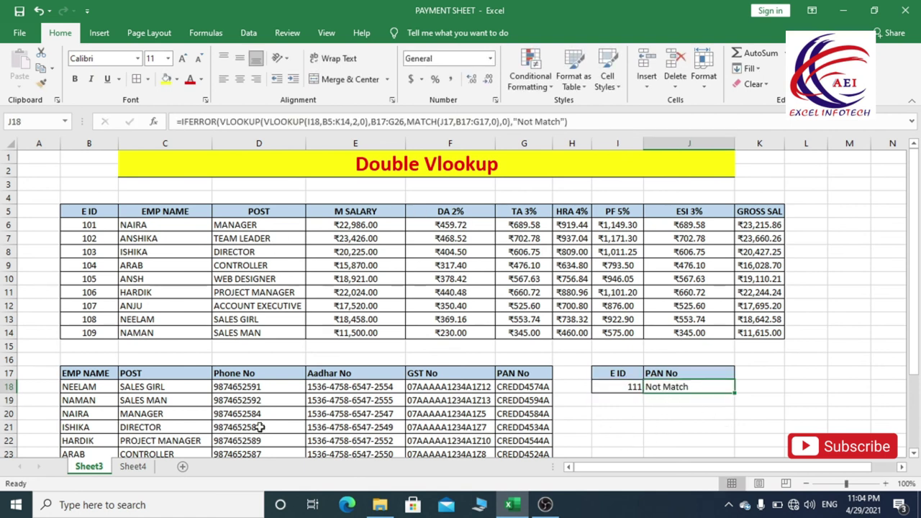
pyautogui.click(619, 382)
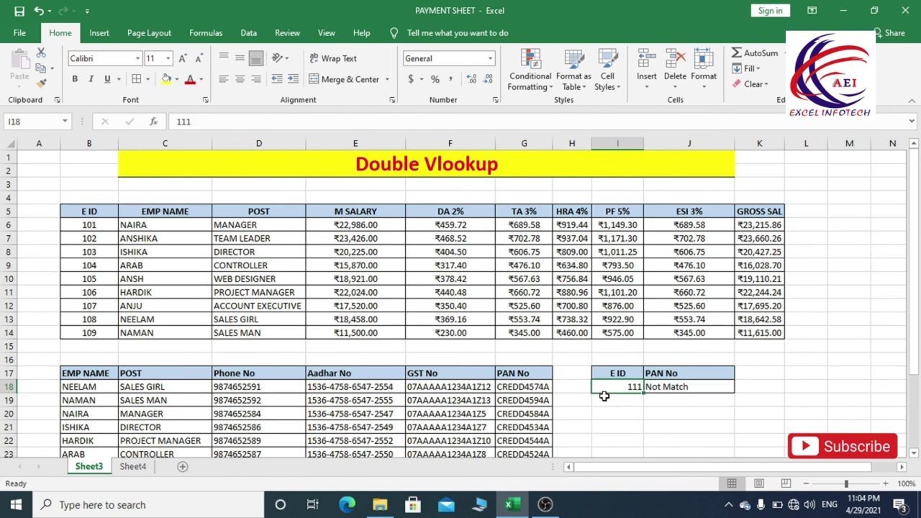
pyautogui.click(691, 386)
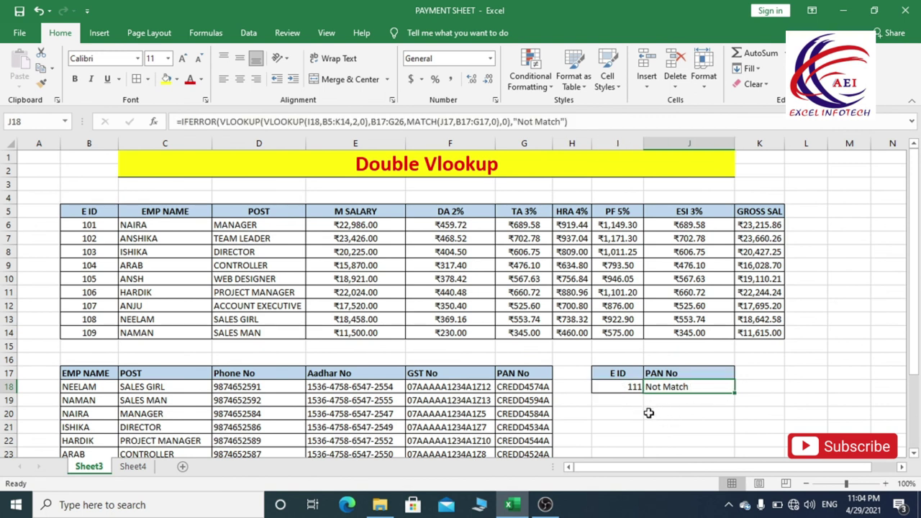
pyautogui.scroll(-1, 306, 351)
pyautogui.scroll(1, 306, 352)
pyautogui.scroll(-1, 413, 298)
pyautogui.scroll(-1, 414, 303)
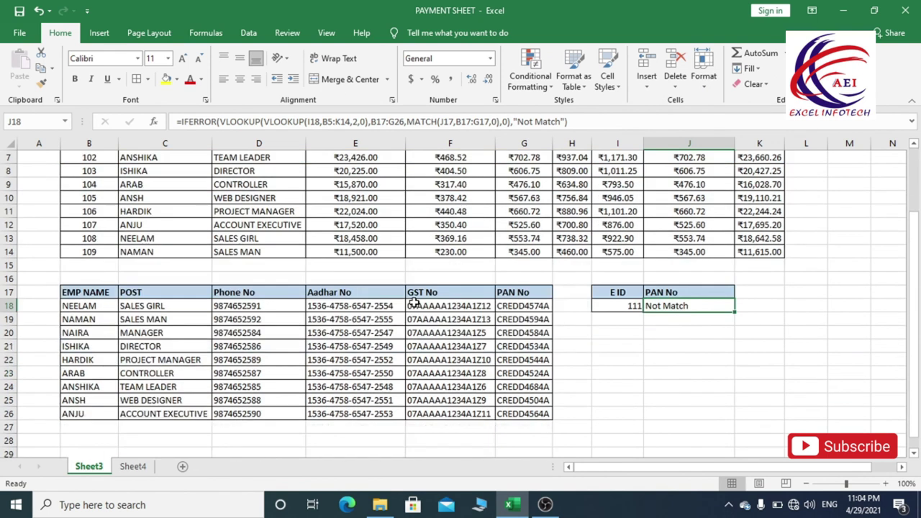